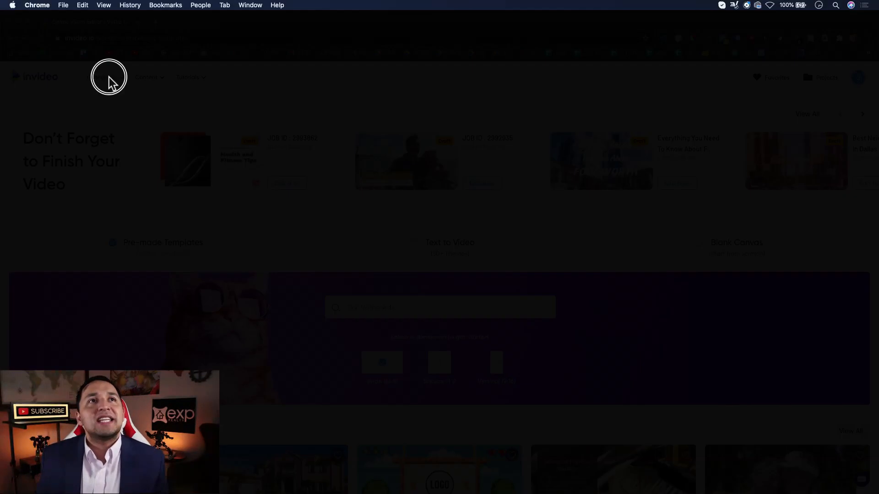
# - Open the full list of template categories and examine the video types on offer, from Handpicked Templates to Listicles
pyautogui.click(103, 78)
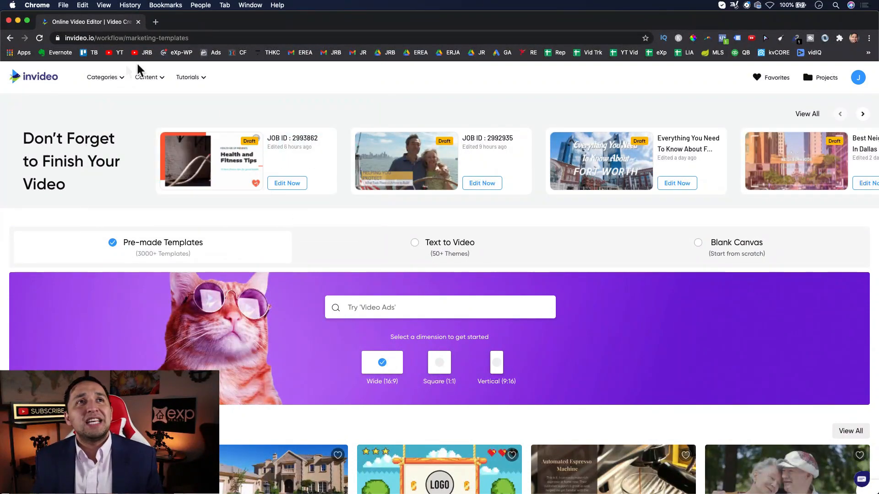
pyautogui.moveTo(99, 77)
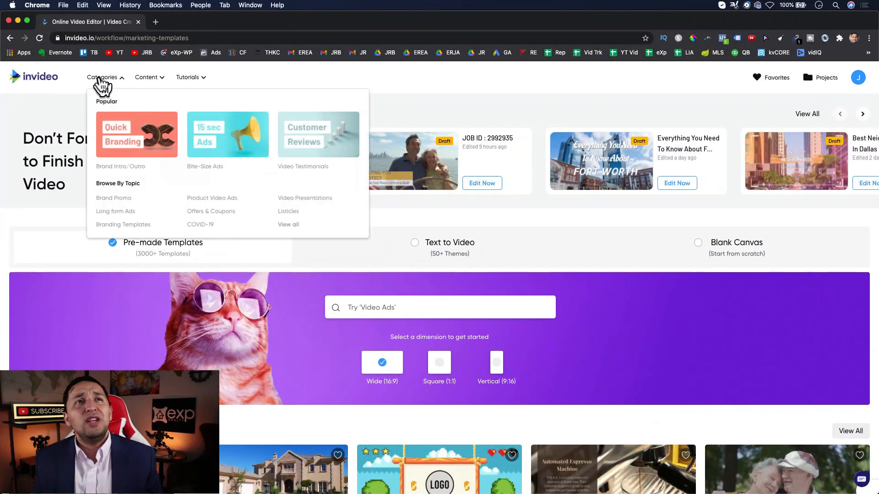
pyautogui.click(288, 225)
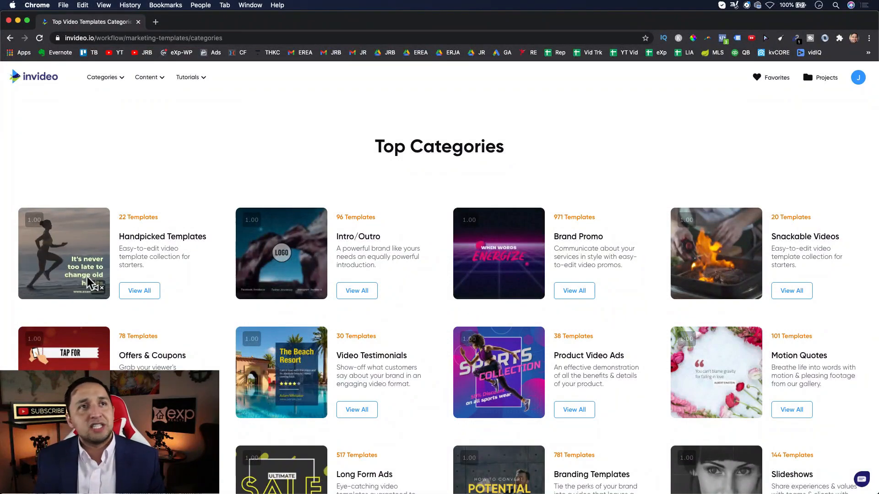
pyautogui.scroll(-1, 122, 238)
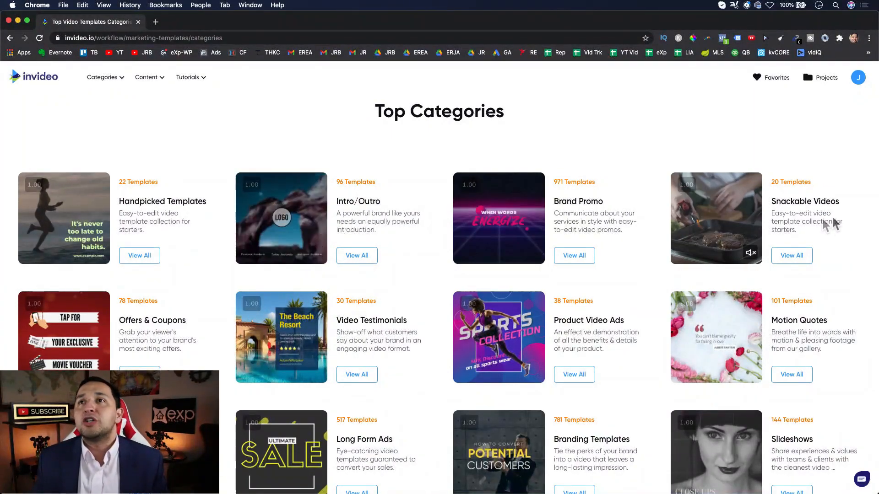
pyautogui.scroll(-3, 593, 347)
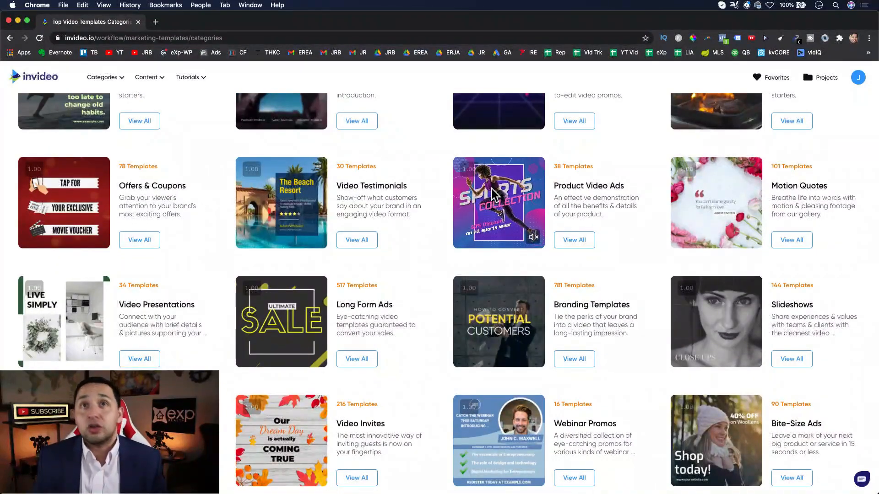
pyautogui.scroll(-2, 493, 194)
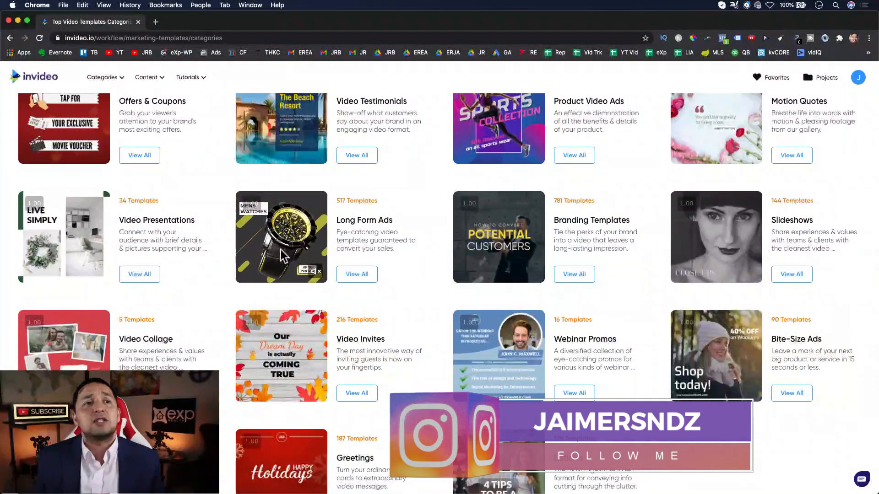
pyautogui.scroll(-5, 281, 250)
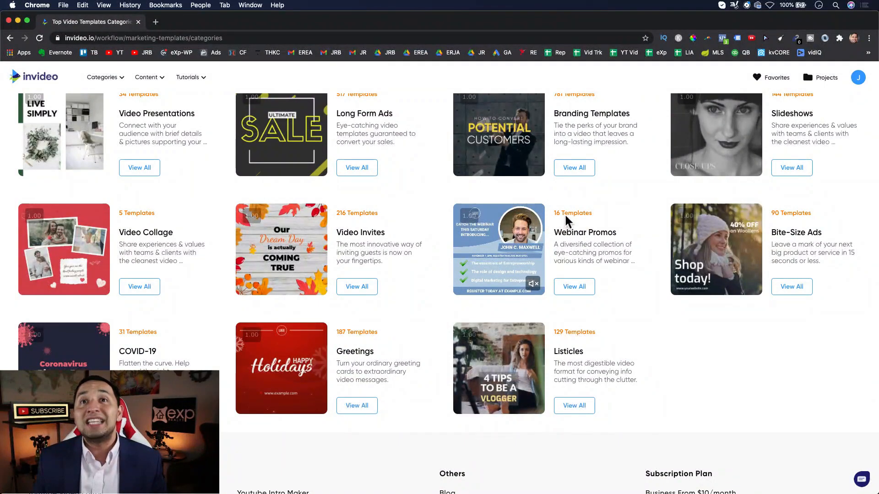
pyautogui.moveTo(567, 366)
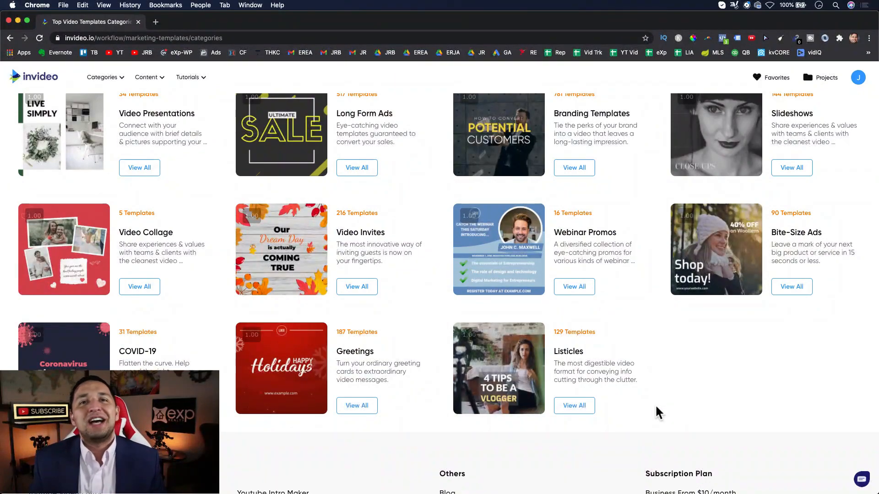
pyautogui.scroll(8, 656, 407)
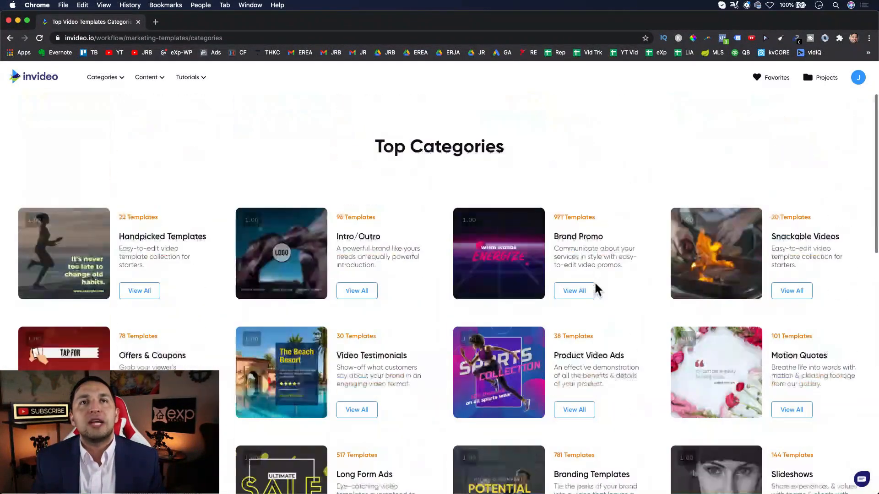
# - Return to the home page and switch the creation mode to Text to Video
pyautogui.moveTo(97, 82)
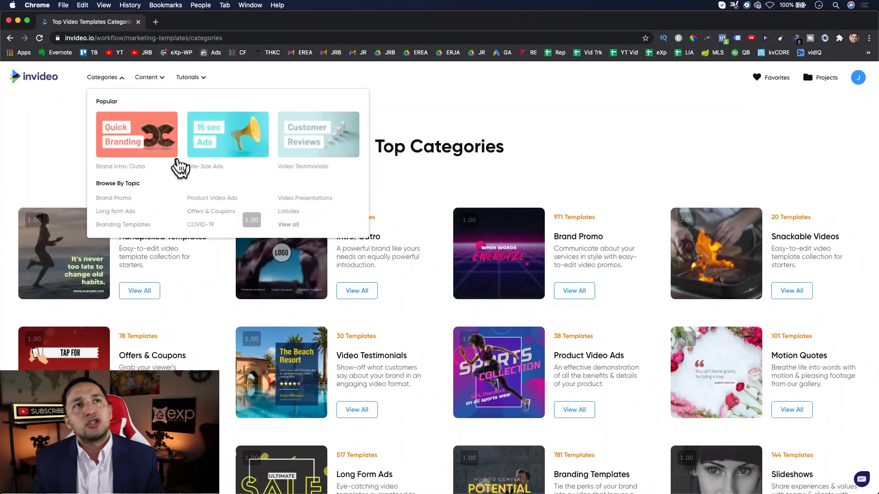
pyautogui.click(29, 79)
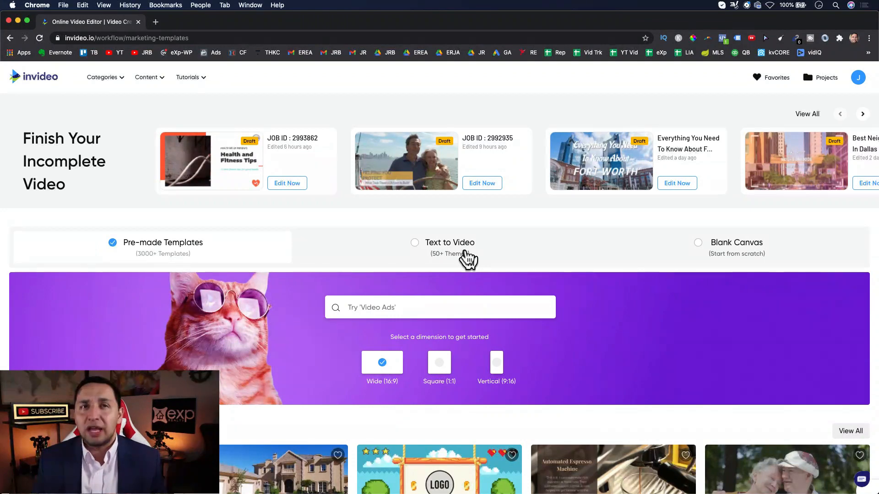
pyautogui.click(440, 253)
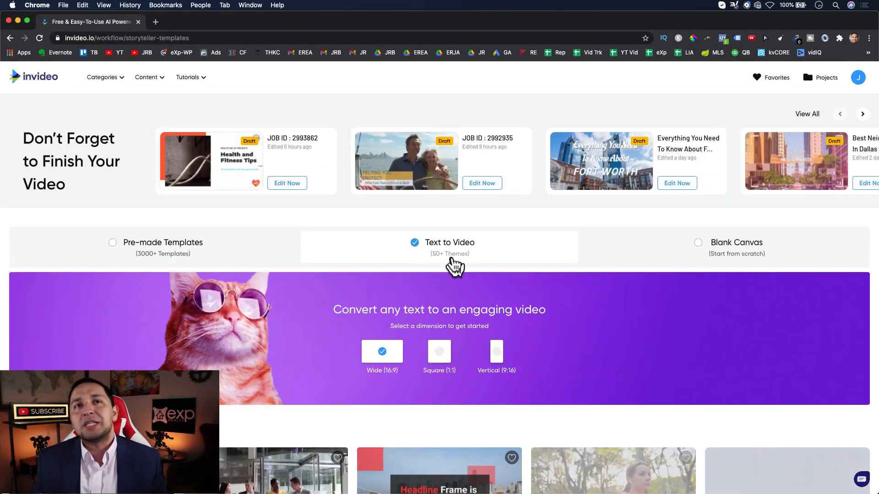
# - Examine the Text to Video themes by previewing Square Pix, Swift, Corporate and Bright in the Story section
pyautogui.scroll(-1, 478, 280)
pyautogui.scroll(-3, 479, 279)
pyautogui.scroll(-3, 444, 339)
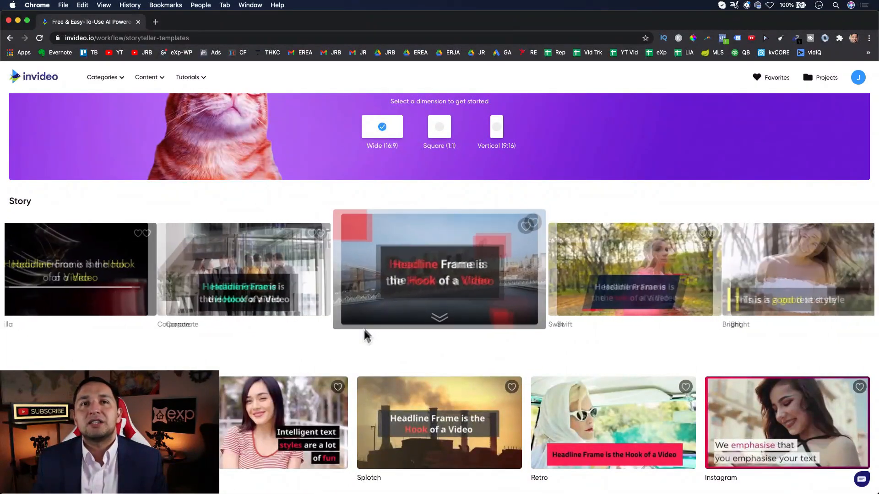
pyautogui.moveTo(454, 280)
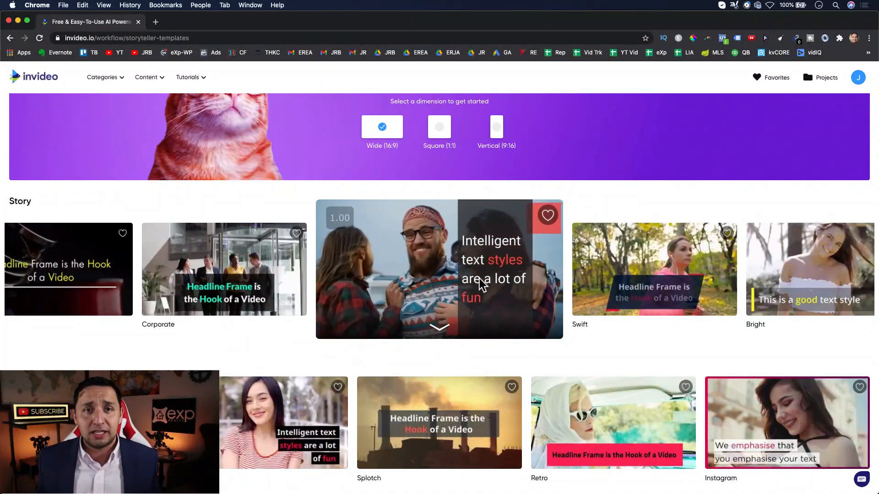
pyautogui.moveTo(649, 299)
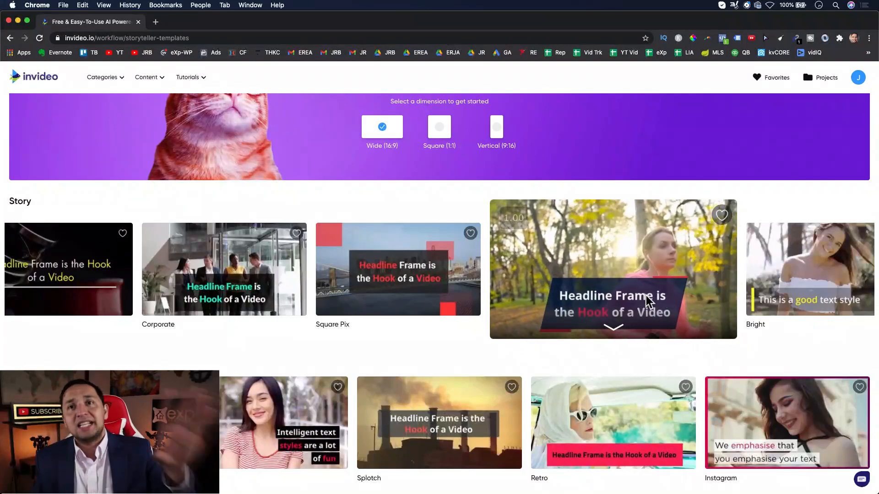
pyautogui.moveTo(265, 298)
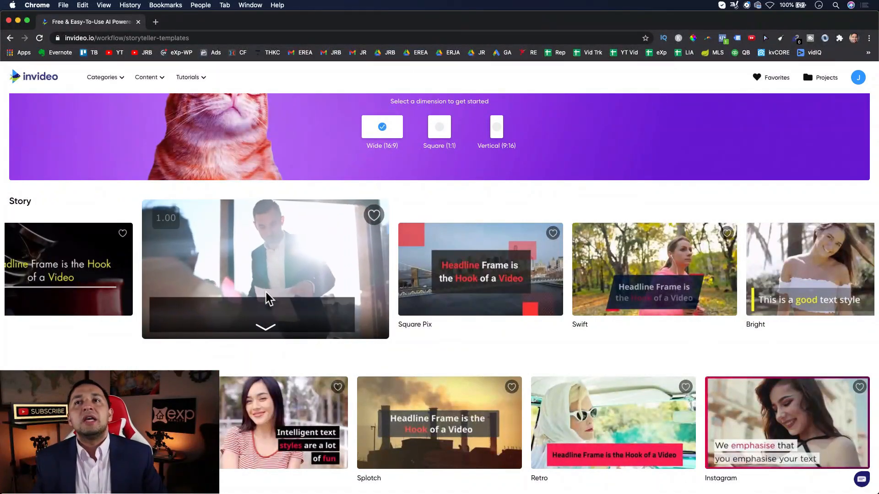
pyautogui.scroll(3, 267, 298)
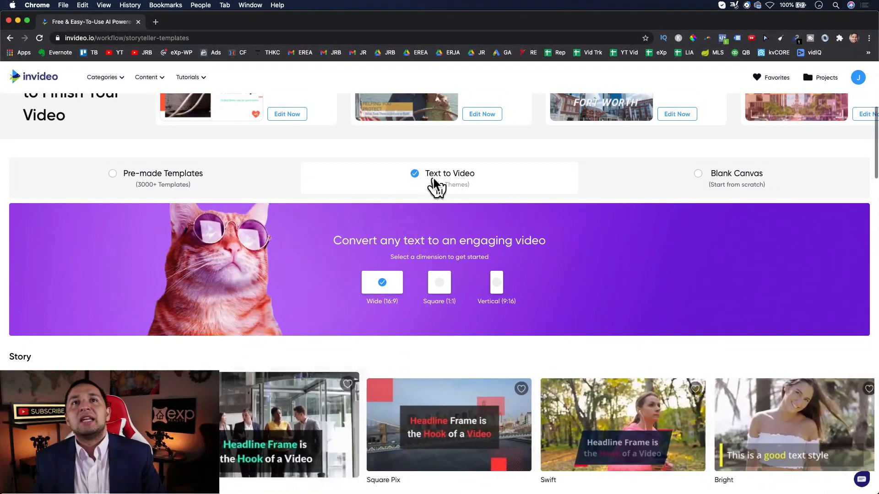
pyautogui.moveTo(700, 467)
pyautogui.scroll(-2, 785, 456)
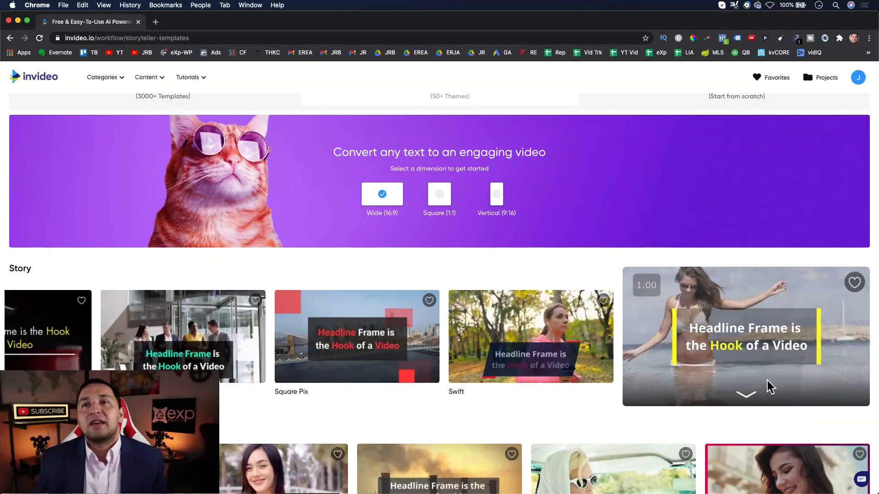
pyautogui.scroll(3, 769, 386)
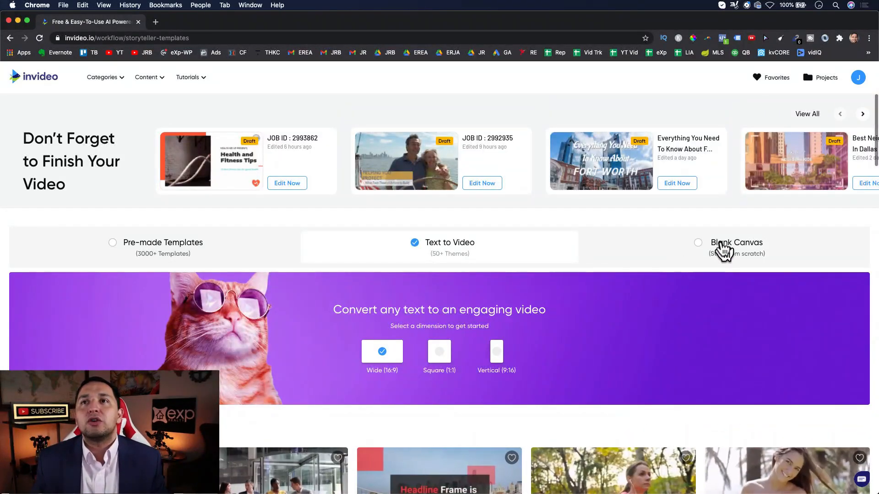
# - View the Blank Canvas creation mode and switch back to Pre-made Templates
pyautogui.click(722, 250)
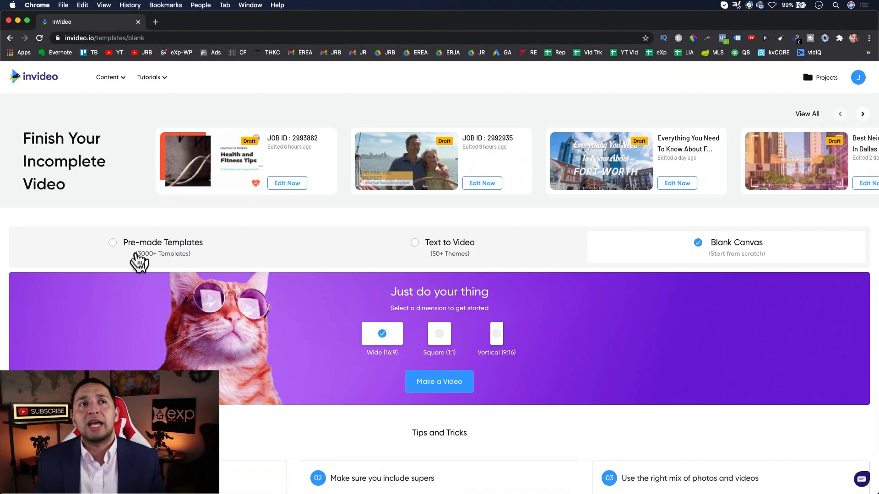
pyautogui.click(139, 261)
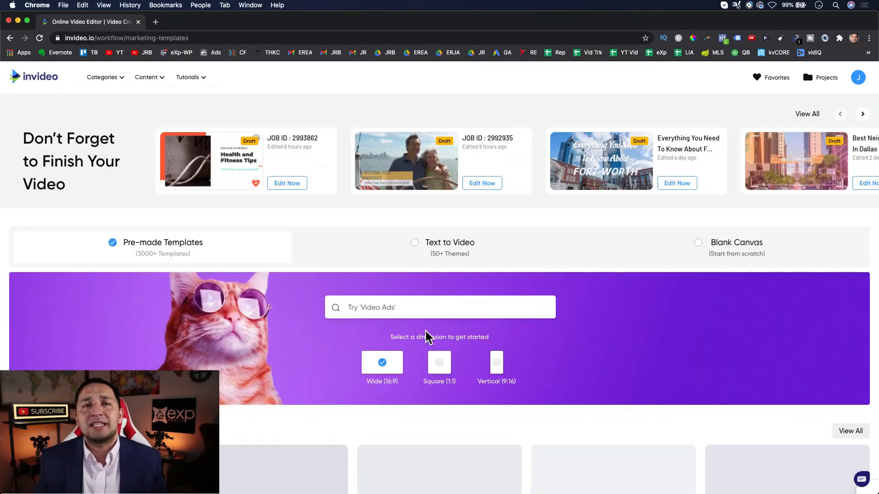
# - Preview the Chateau Promotion template under What's Hot and look over the Editor's Picks and calendar-day templates
pyautogui.scroll(-3, 391, 369)
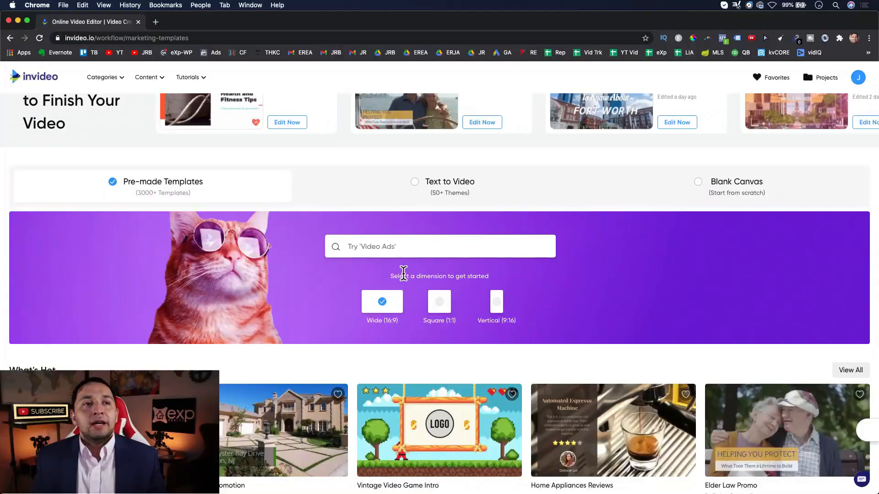
pyautogui.scroll(-3, 403, 276)
pyautogui.moveTo(250, 279)
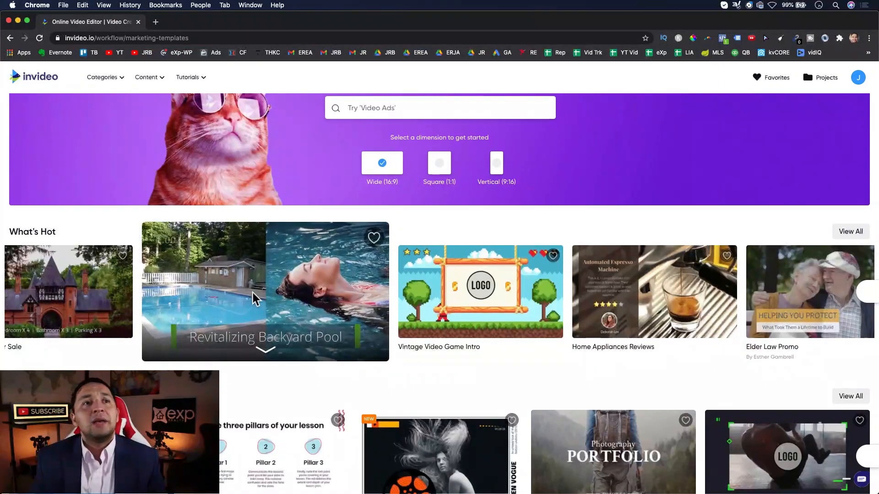
pyautogui.scroll(1, 253, 295)
pyautogui.scroll(-5, 423, 319)
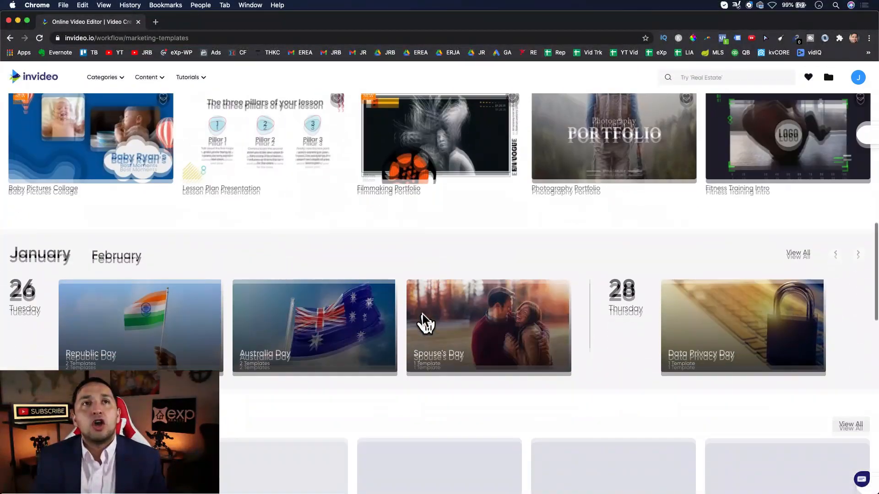
pyautogui.scroll(10, 423, 319)
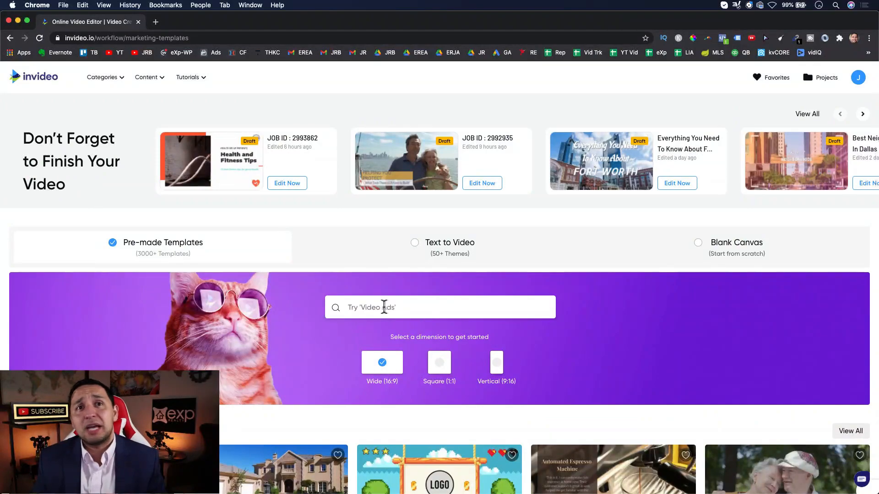
# - Browse the pre-made template sections down to Motion Quotes, including Top Categories, Offers & Coupons, Video Testimonials and Brand Essentials
pyautogui.scroll(-15, 384, 307)
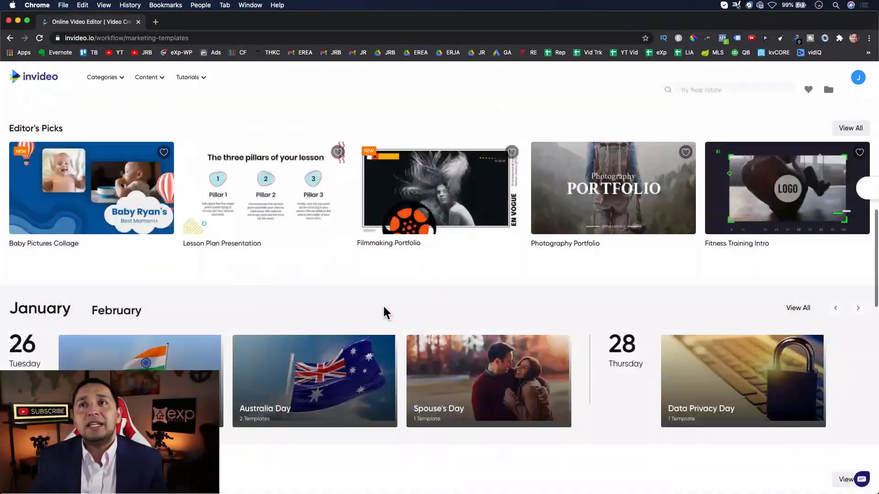
pyautogui.scroll(-10, 383, 312)
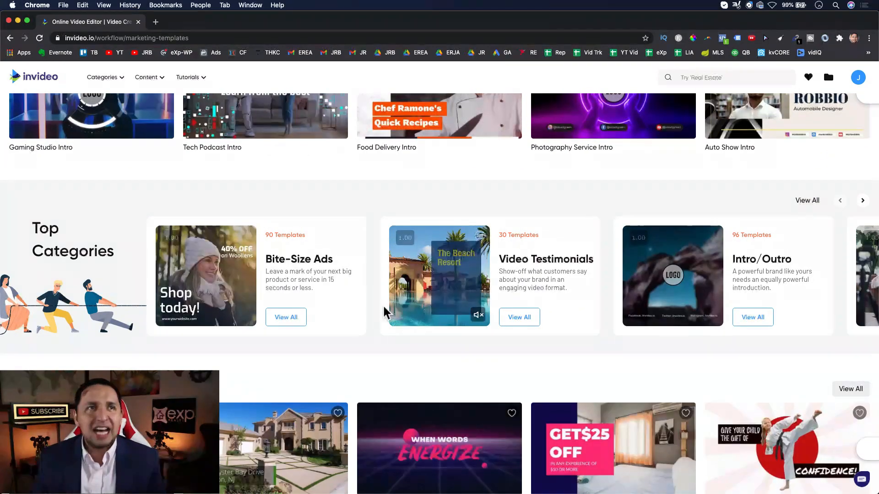
pyautogui.scroll(-5, 387, 313)
pyautogui.scroll(-6, 387, 313)
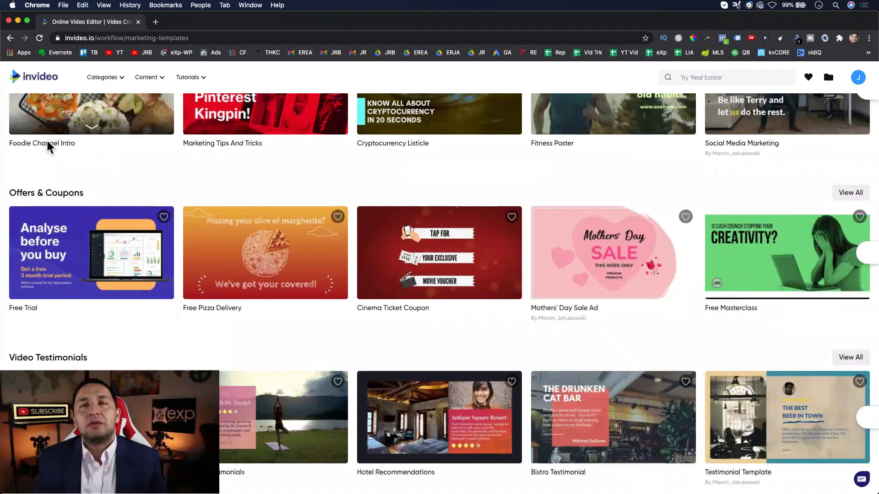
pyautogui.moveTo(130, 124)
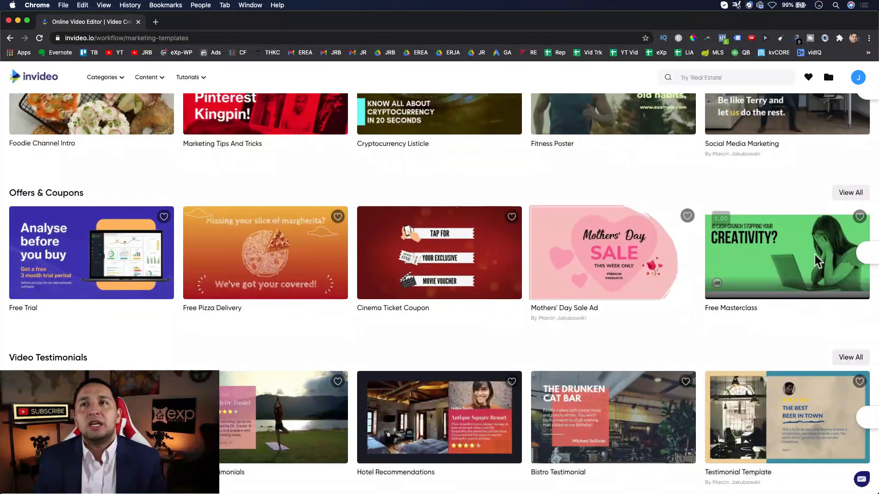
pyautogui.scroll(-3, 795, 276)
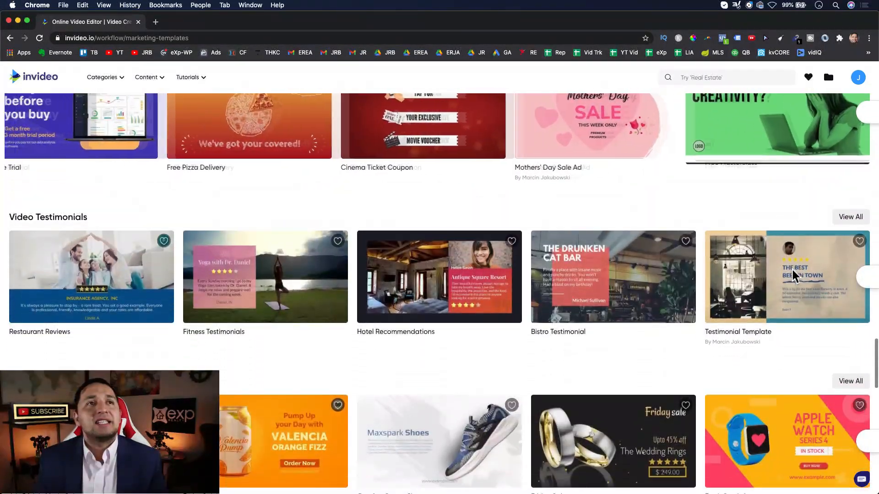
pyautogui.scroll(3, 412, 147)
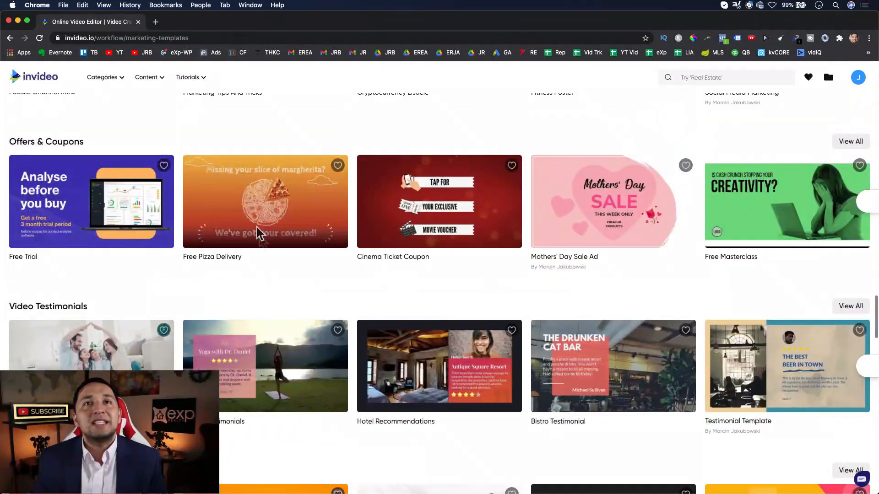
pyautogui.scroll(-1, 469, 206)
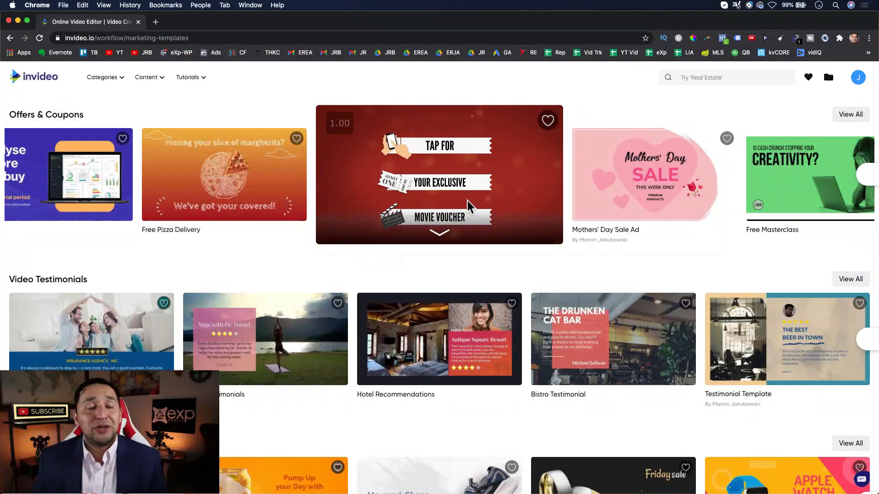
pyautogui.scroll(-3, 469, 206)
pyautogui.scroll(-6, 469, 206)
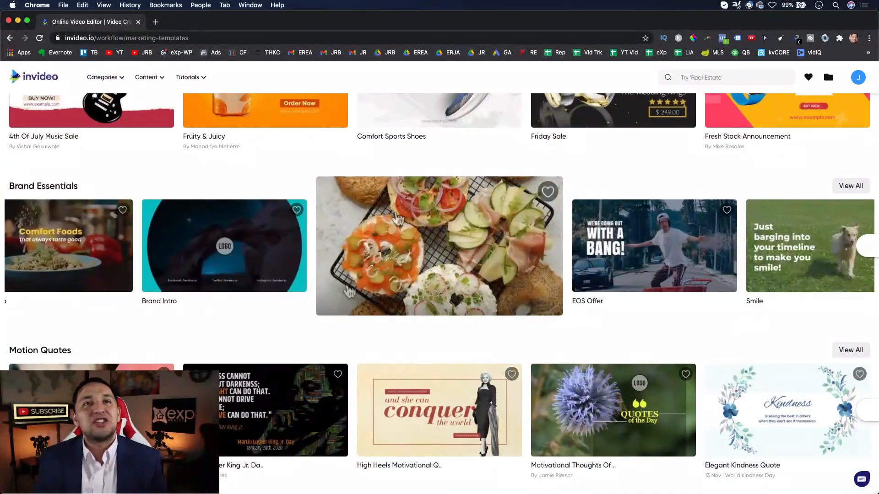
pyautogui.scroll(5, 599, 312)
pyautogui.scroll(15, 601, 313)
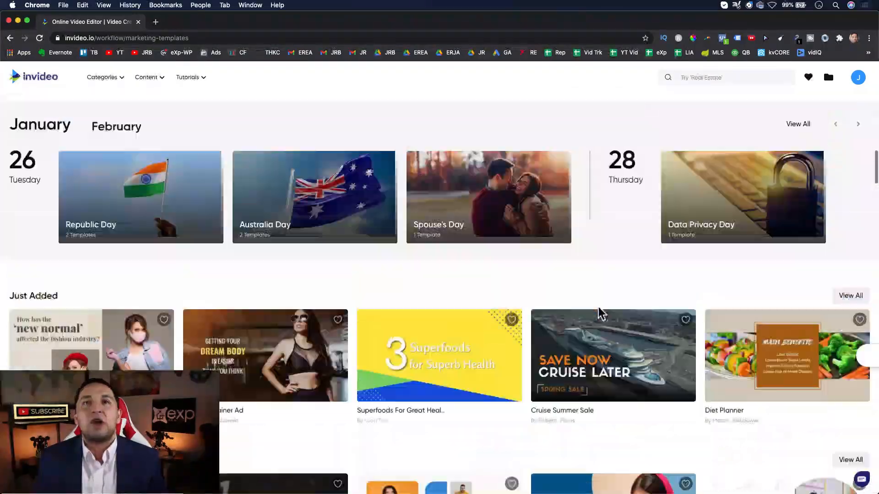
pyautogui.scroll(-5, 601, 314)
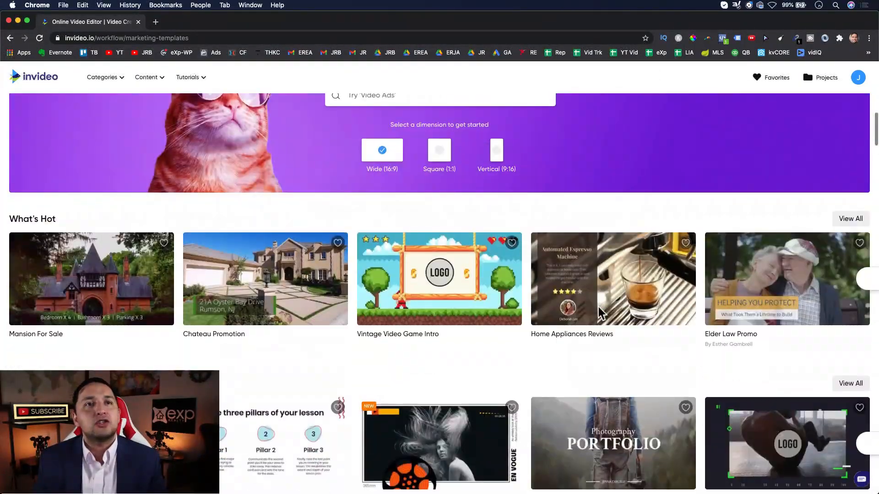
# - Start a project from the Chateau Promotion template in Wide (16:9) and preview its green second scene
pyautogui.click(273, 288)
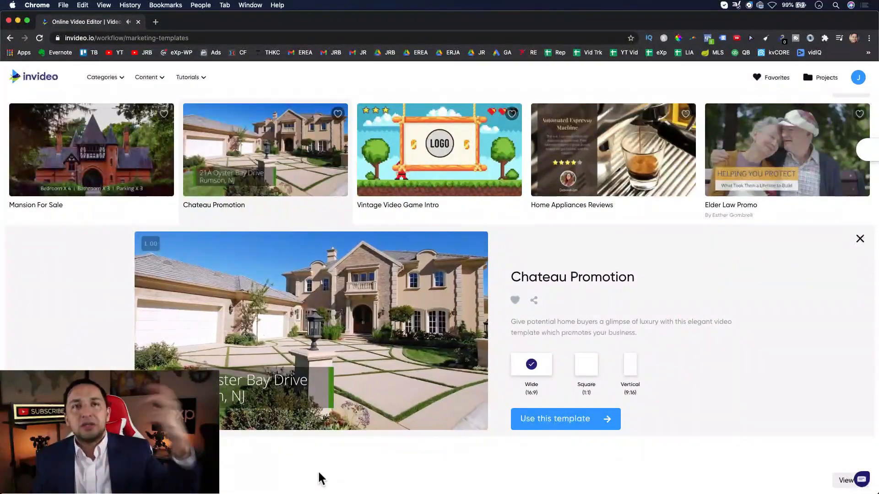
pyautogui.click(578, 421)
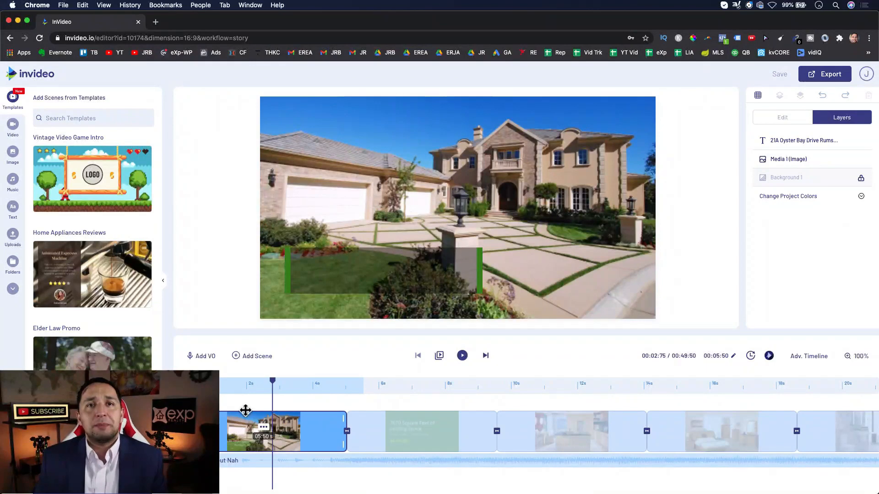
pyautogui.click(373, 428)
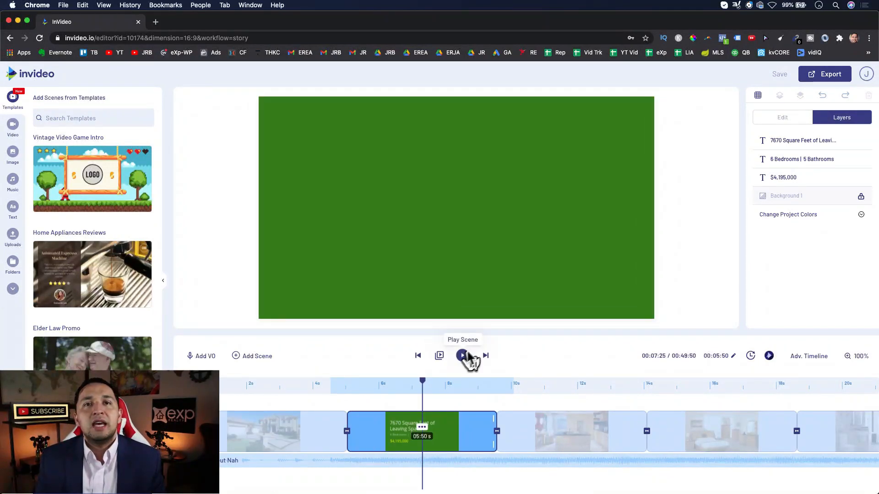
pyautogui.click(462, 355)
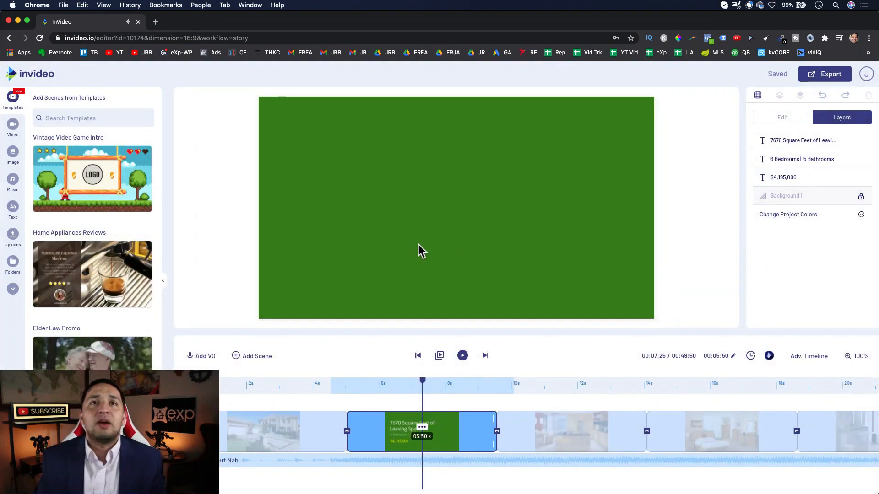
# - Select the price text in the green second scene and view the transition options between the second and third scenes
pyautogui.click(392, 266)
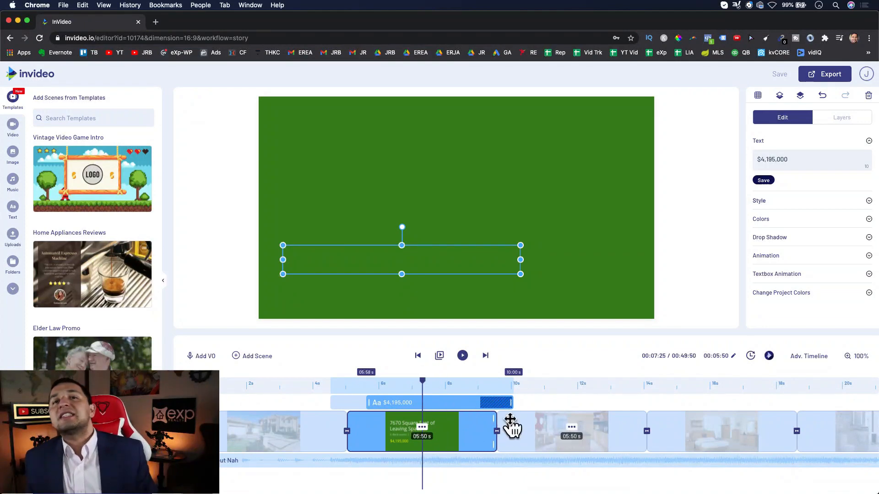
pyautogui.click(456, 382)
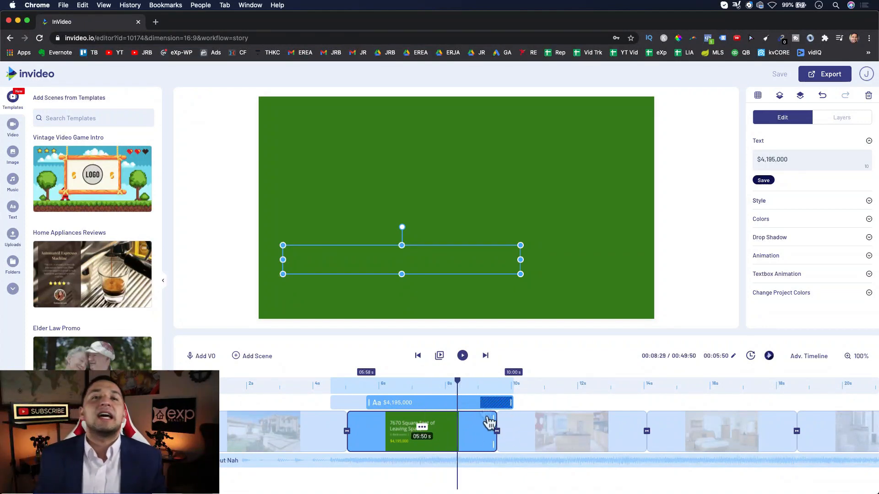
pyautogui.moveTo(492, 425)
pyautogui.mouseDown()
pyautogui.moveTo(455, 427)
pyautogui.moveTo(486, 434)
pyautogui.mouseUp()
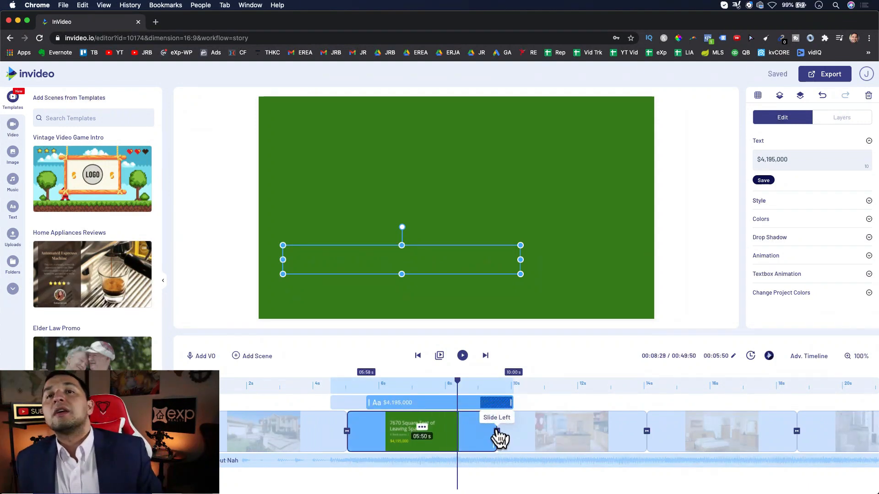
pyautogui.click(497, 432)
pyautogui.moveTo(493, 423)
pyautogui.mouseDown()
pyautogui.moveTo(470, 418)
pyautogui.moveTo(490, 418)
pyautogui.mouseUp()
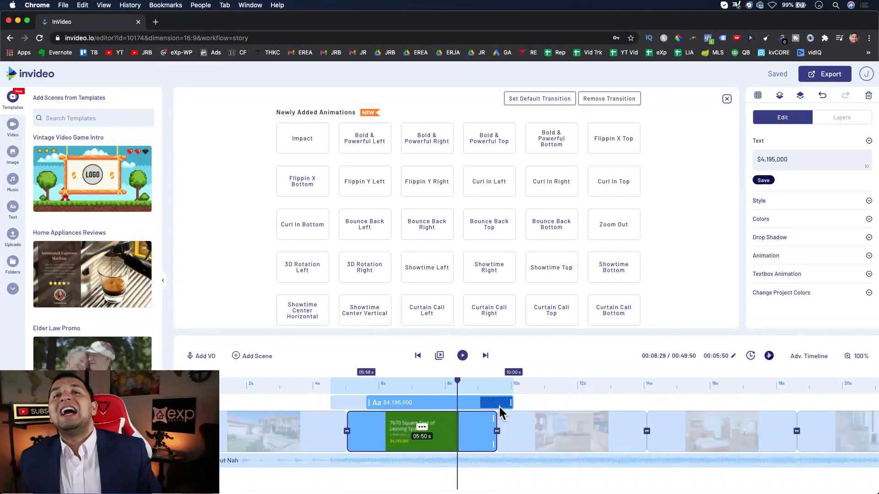
# - Shorten the opening house scene on the timeline to 00:02:35
pyautogui.moveTo(344, 426); pyautogui.dragTo(346, 435)
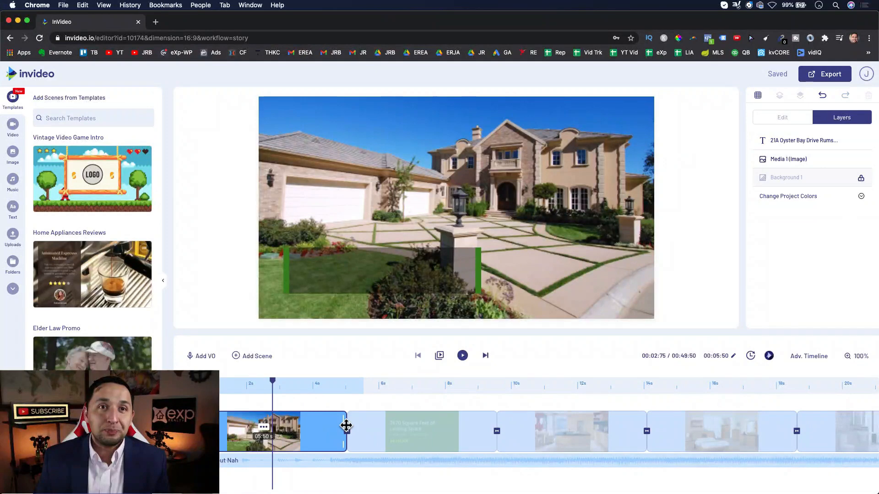
pyautogui.moveTo(342, 419); pyautogui.dragTo(298, 419)
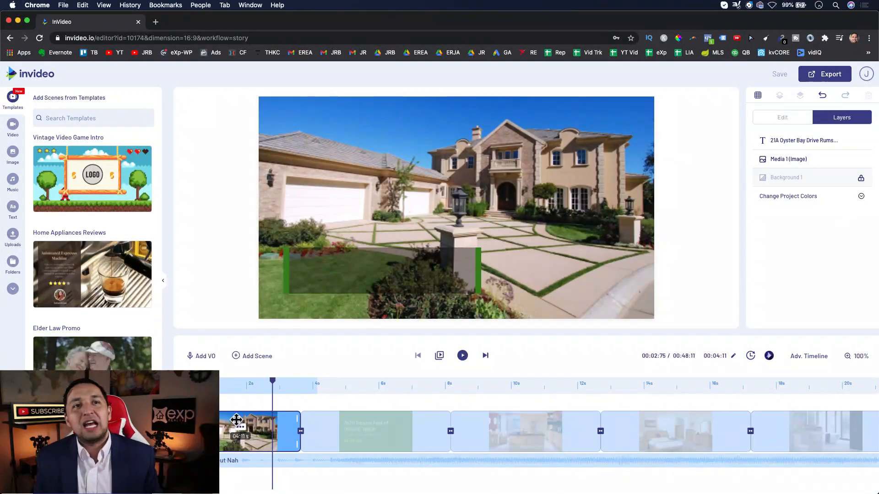
pyautogui.click(228, 381)
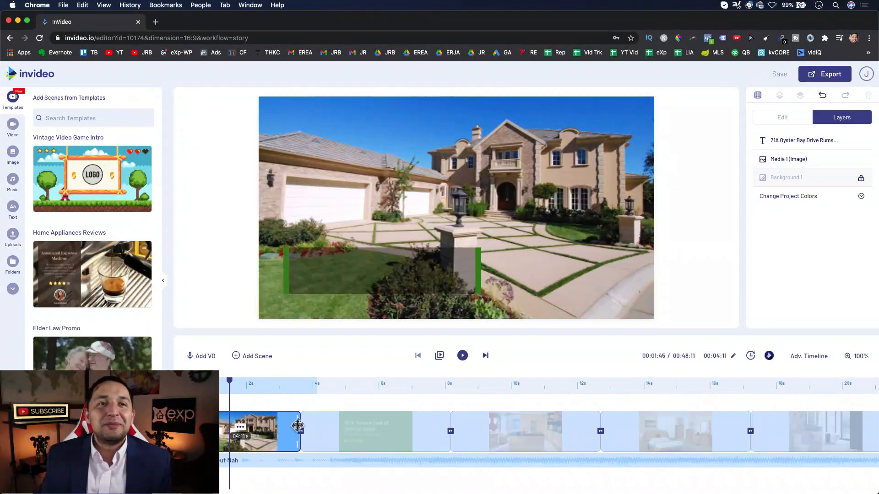
pyautogui.moveTo(298, 416); pyautogui.dragTo(229, 440)
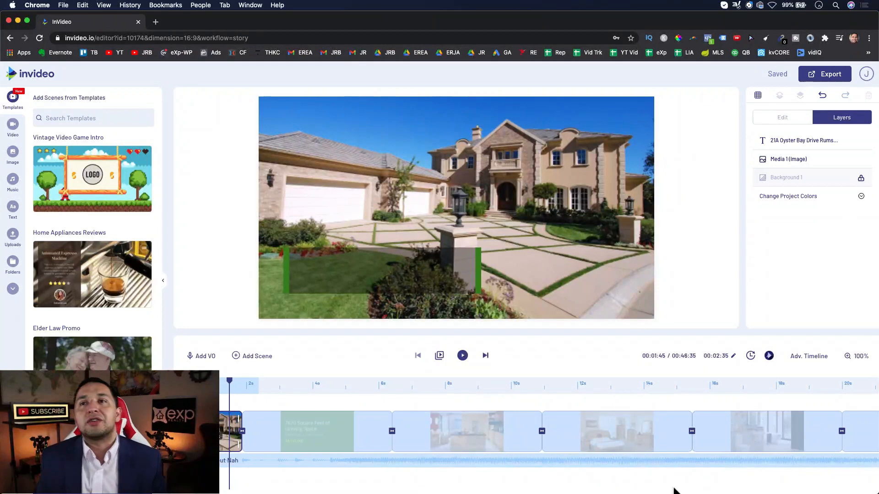
# - Look through the scenes on the timeline and the template scenes offered for adding
pyautogui.hscroll(5, 536, 424)
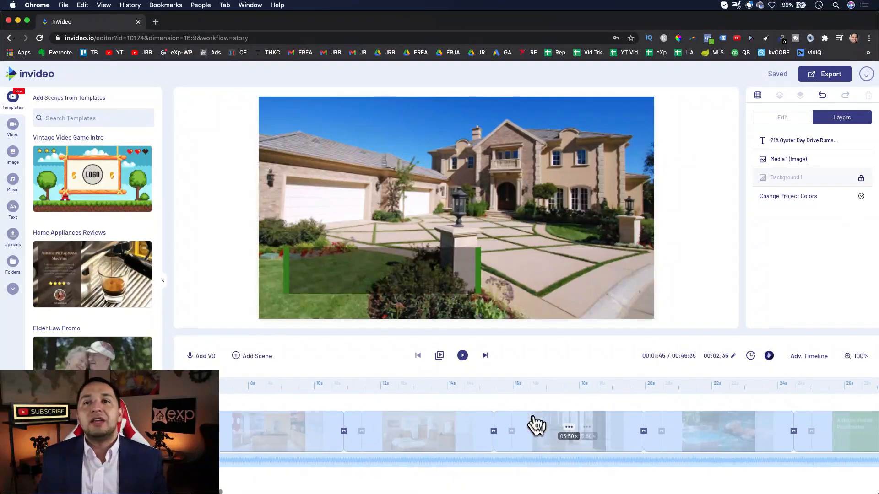
pyautogui.hscroll(-5, 536, 424)
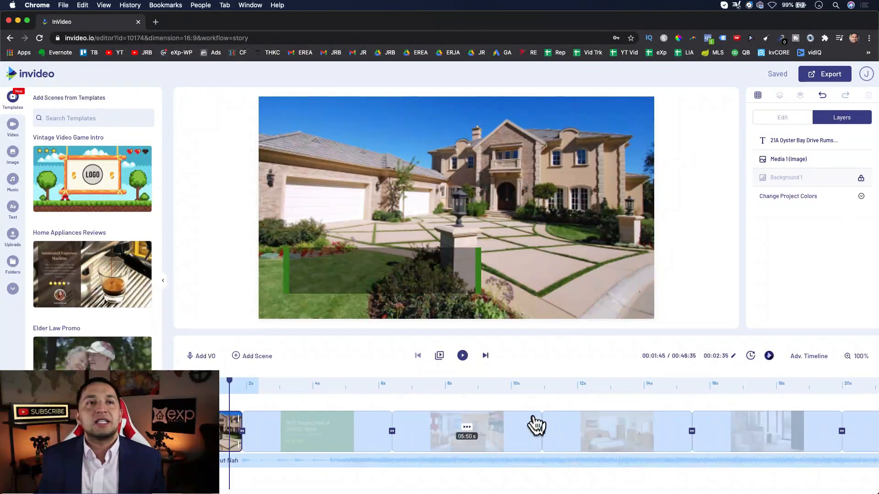
pyautogui.click(242, 354)
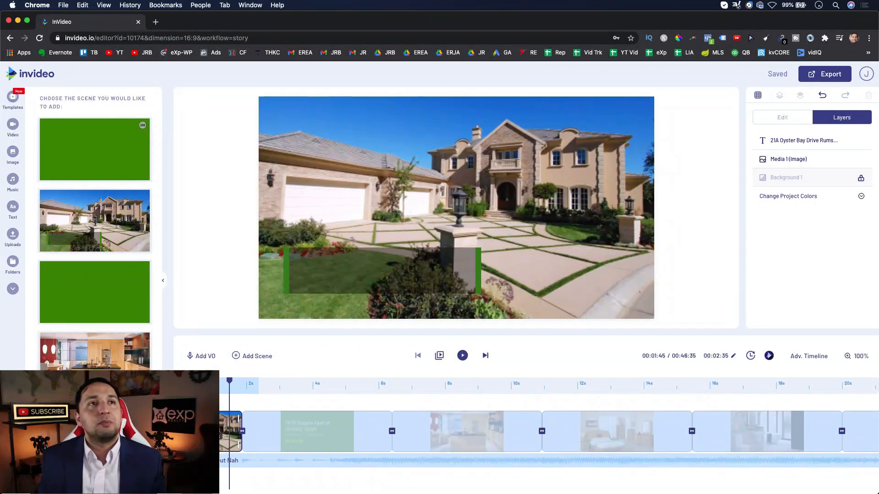
pyautogui.click(236, 357)
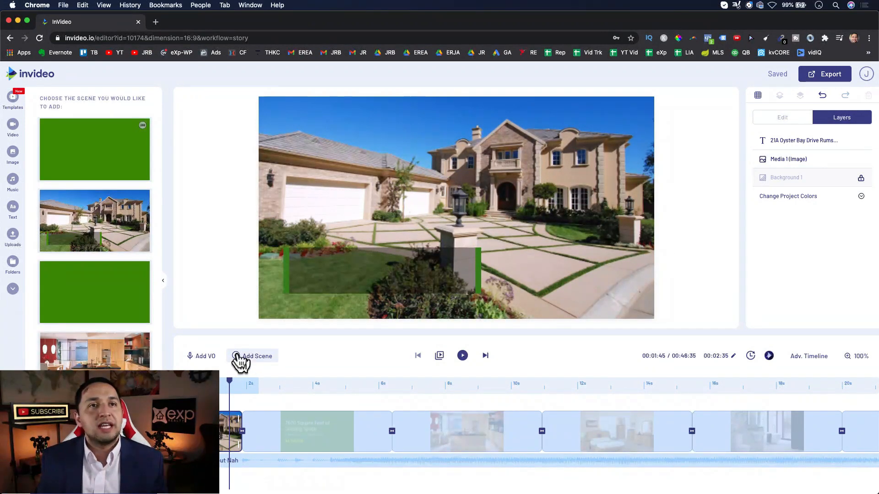
pyautogui.scroll(-10, 94, 238)
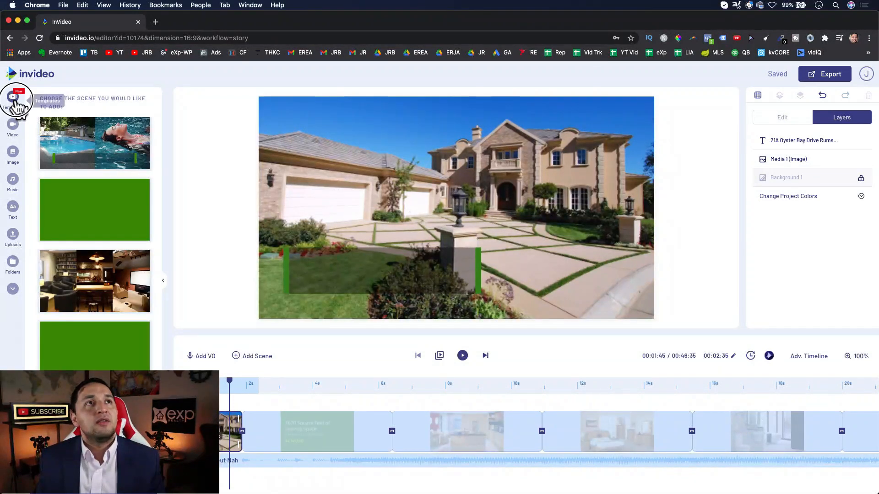
# - Add the Vintage Video Game Intro template's scene after the opening house scene
pyautogui.click(13, 97)
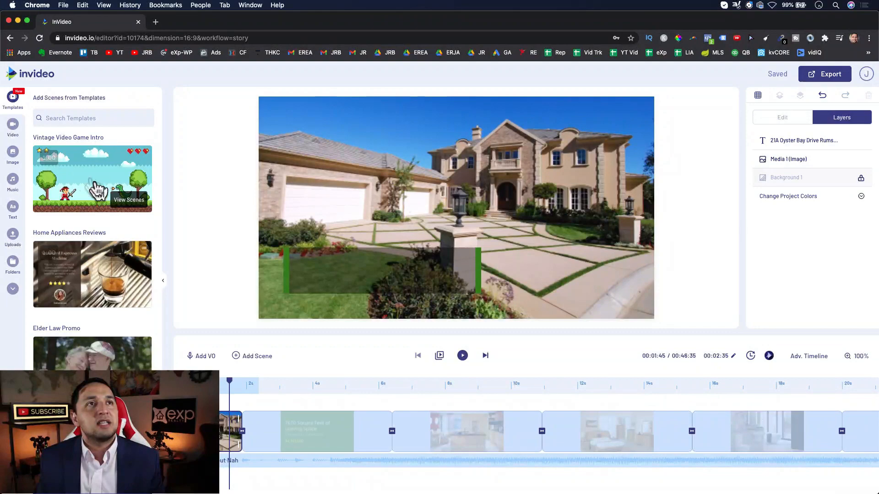
pyautogui.click(92, 183)
pyautogui.moveTo(90, 180)
pyautogui.click(90, 161)
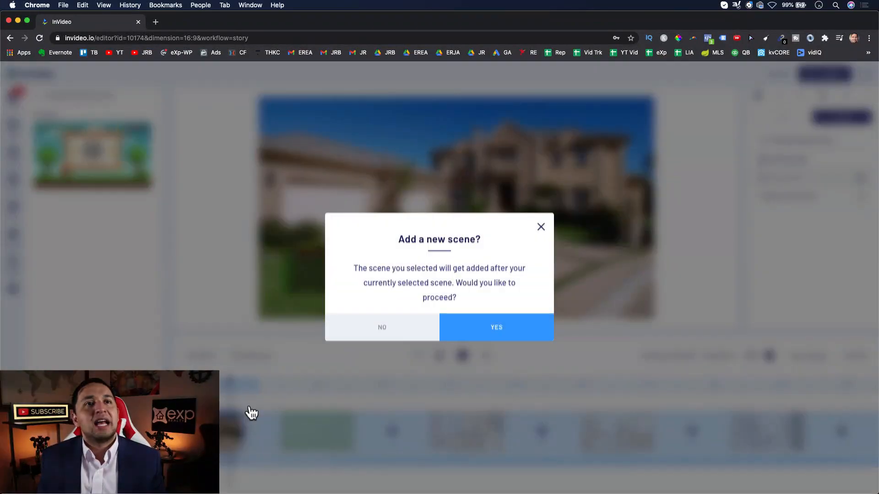
pyautogui.click(485, 327)
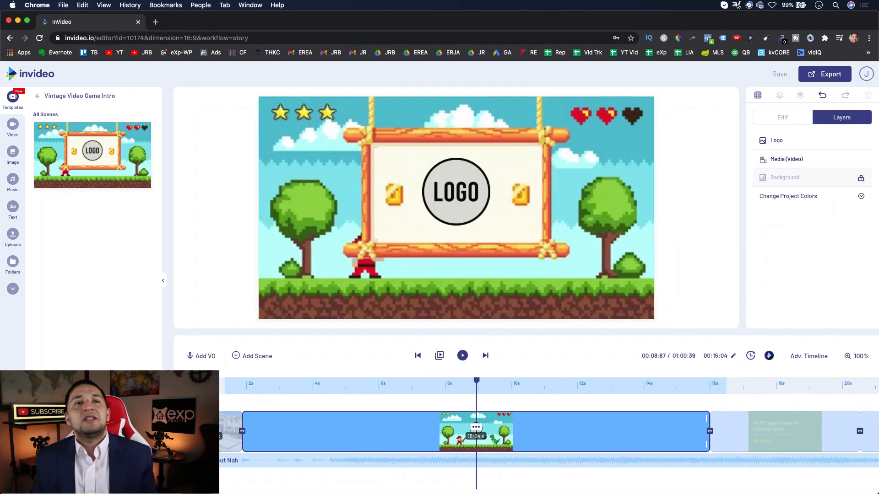
# - Compare the opening house scene with the Vintage Video Game Intro scene and play the intro scene's preview
pyautogui.click(229, 425)
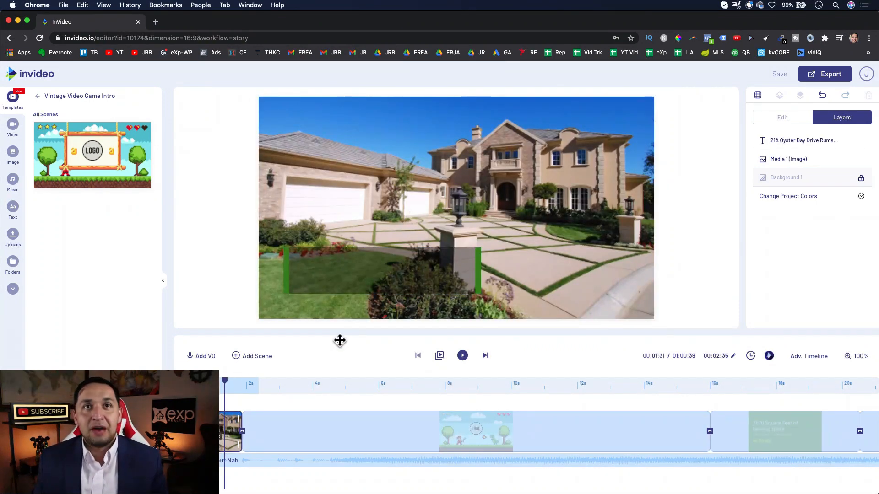
pyautogui.click(419, 388)
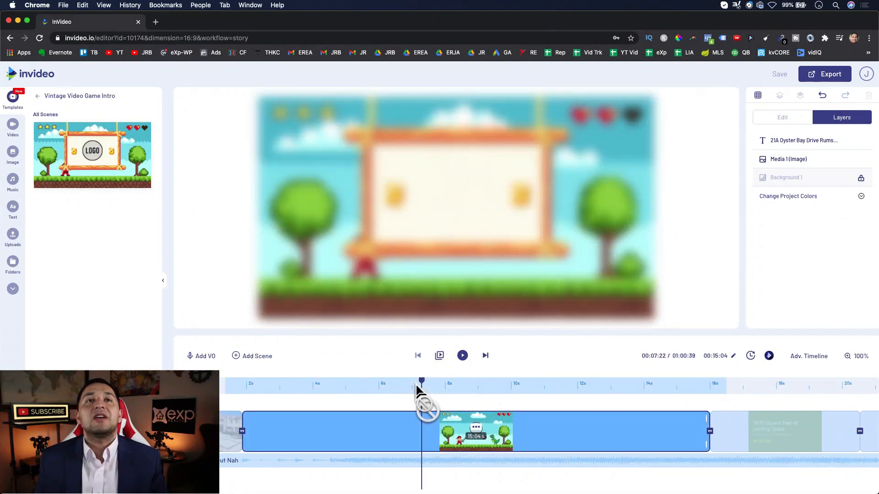
pyautogui.click(463, 356)
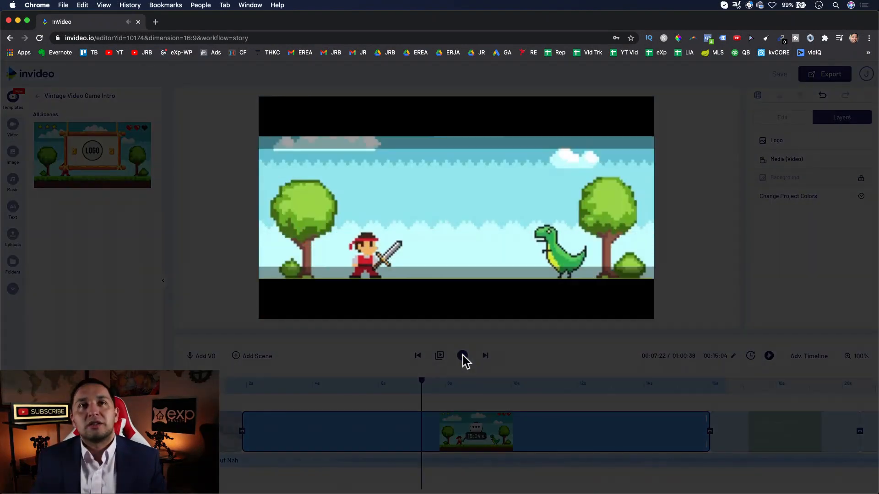
pyautogui.moveTo(457, 291)
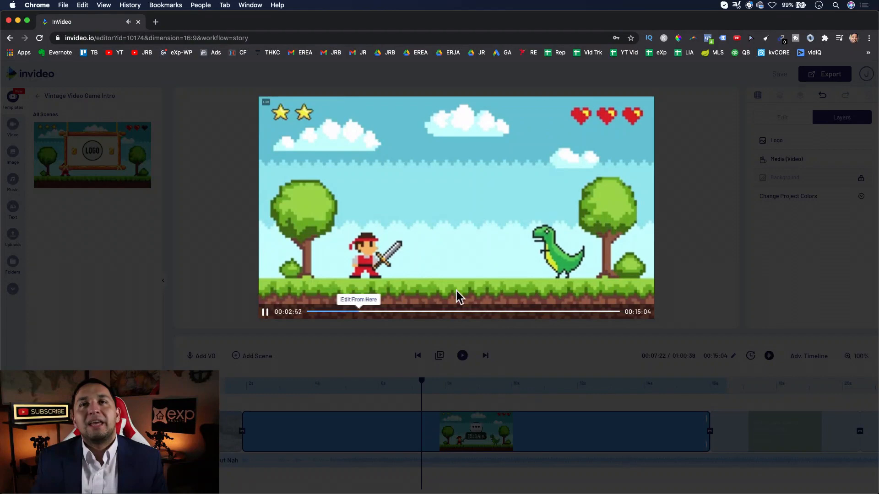
pyautogui.click(561, 357)
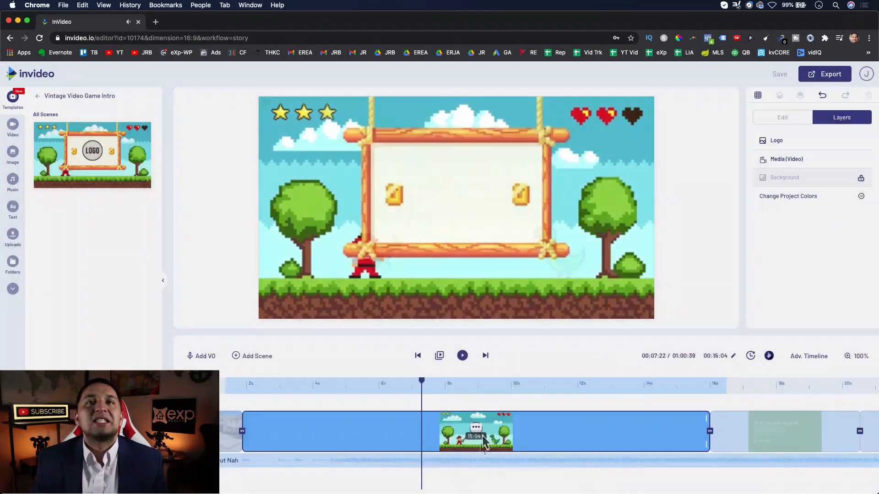
# - Browse the templates available for adding scenes and view all scenes of the Look Book template
pyautogui.click(39, 96)
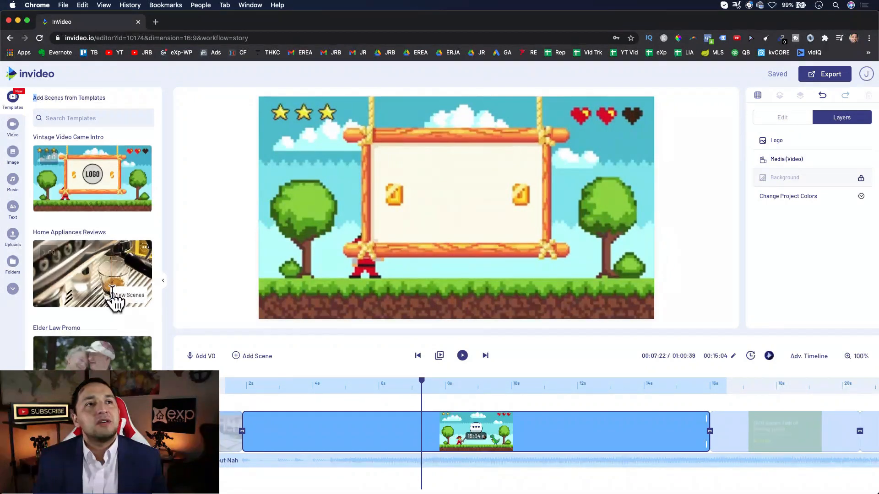
pyautogui.scroll(-5, 114, 300)
pyautogui.scroll(-10, 114, 301)
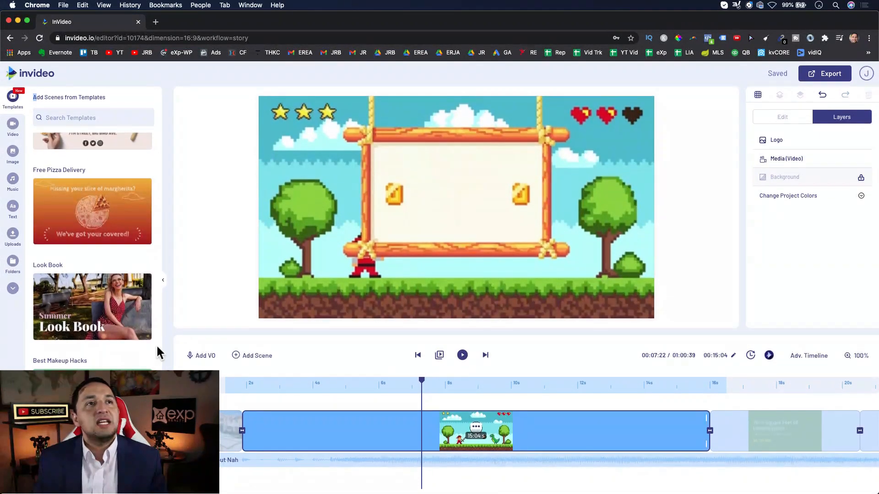
pyautogui.scroll(-3, 136, 352)
pyautogui.moveTo(69, 255)
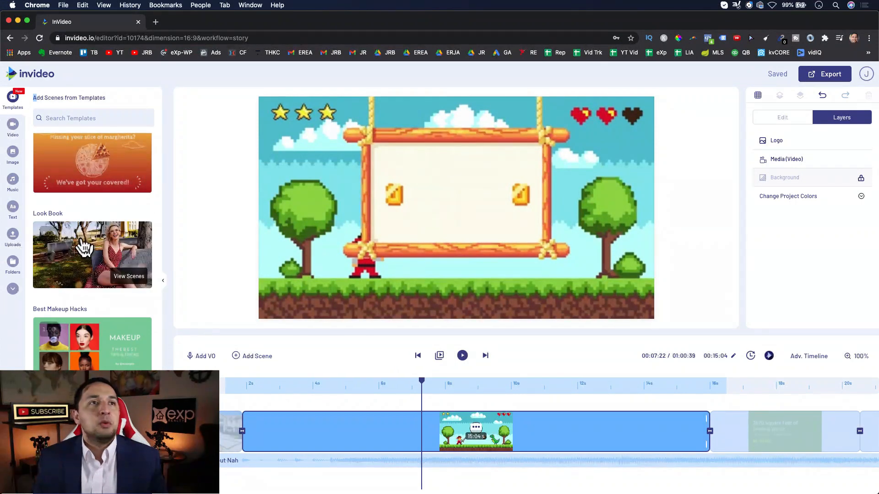
pyautogui.click(84, 248)
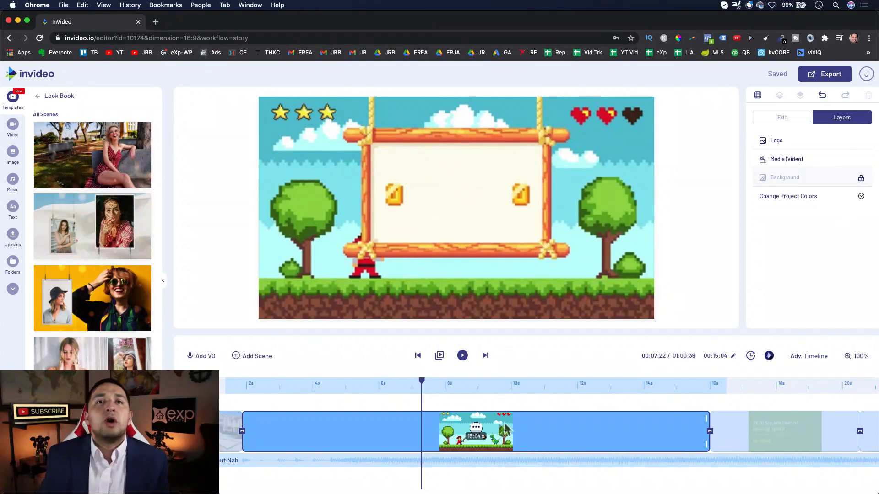
# - Delete the Vintage Video Game Intro scene from the timeline
pyautogui.click(590, 431)
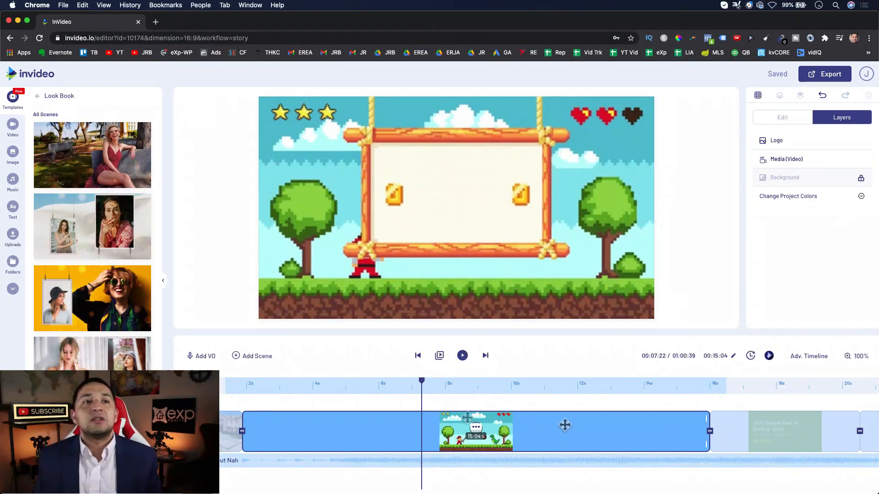
pyautogui.moveTo(510, 425); pyautogui.dragTo(446, 453)
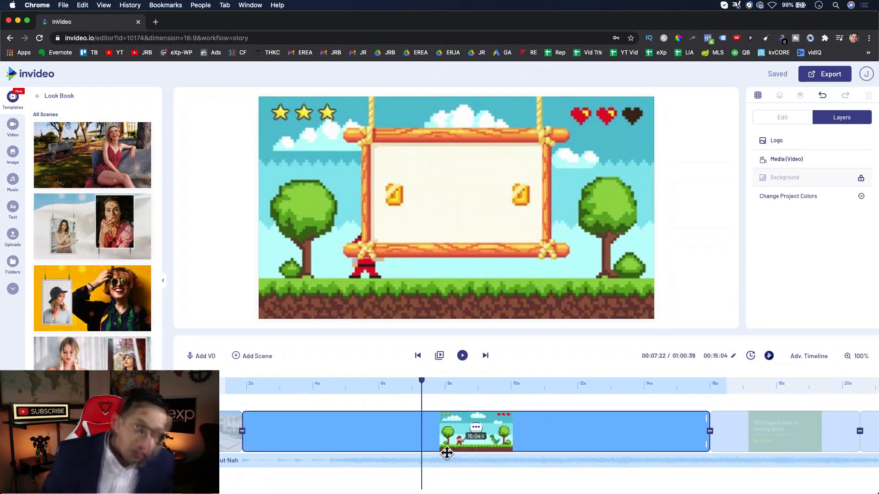
pyautogui.click(476, 428)
pyautogui.click(470, 409)
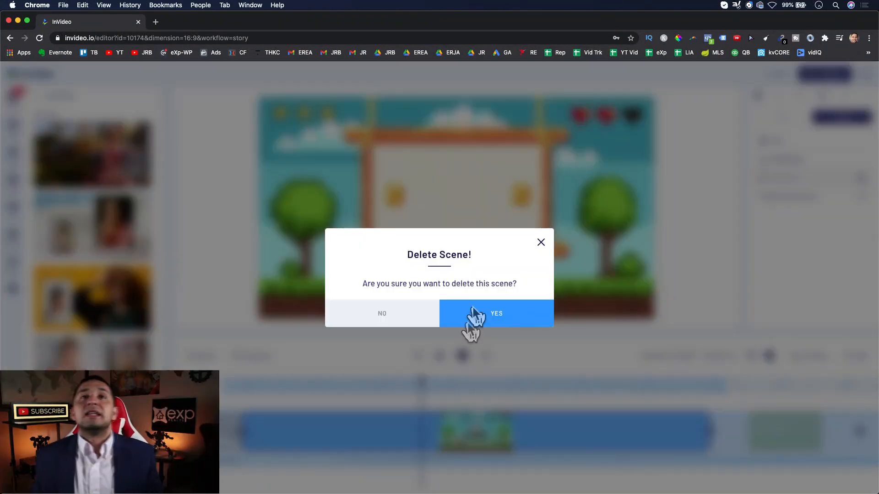
pyautogui.click(479, 315)
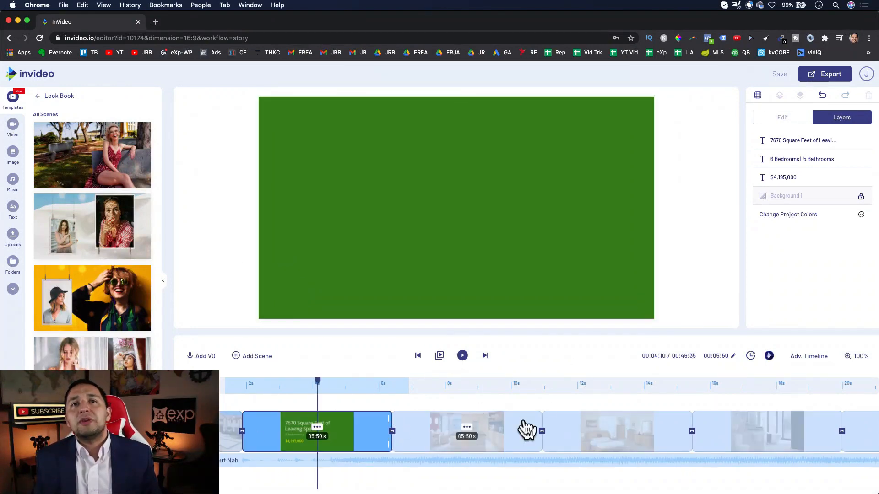
# - Look over the remaining scenes on the timeline through to its end
pyautogui.hscroll(15, 710, 428)
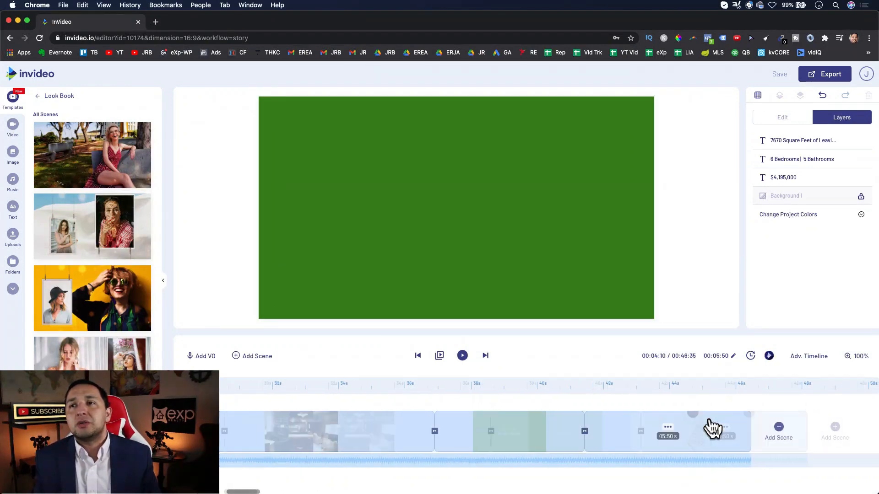
pyautogui.hscroll(4, 709, 420)
pyautogui.hscroll(-18, 709, 421)
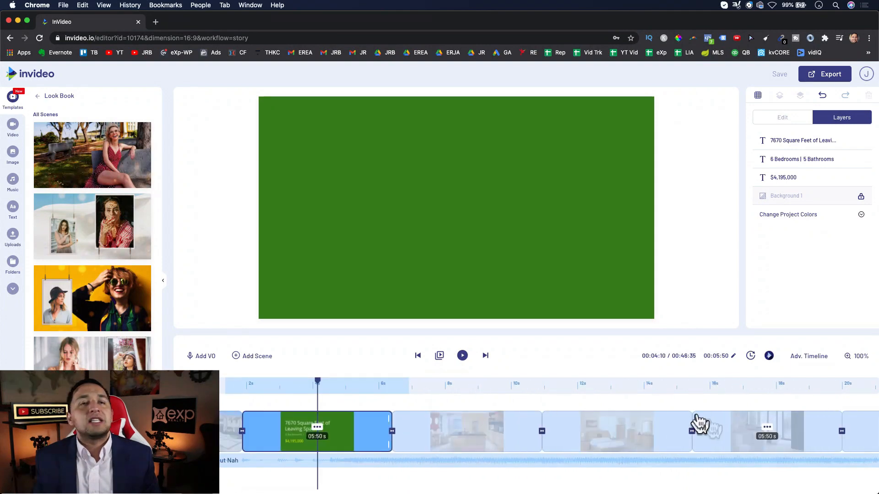
# - Replace the image in the Luxurious Master Bedrooms scene with the full 30-second stock video of the moon among clouds
pyautogui.click(596, 384)
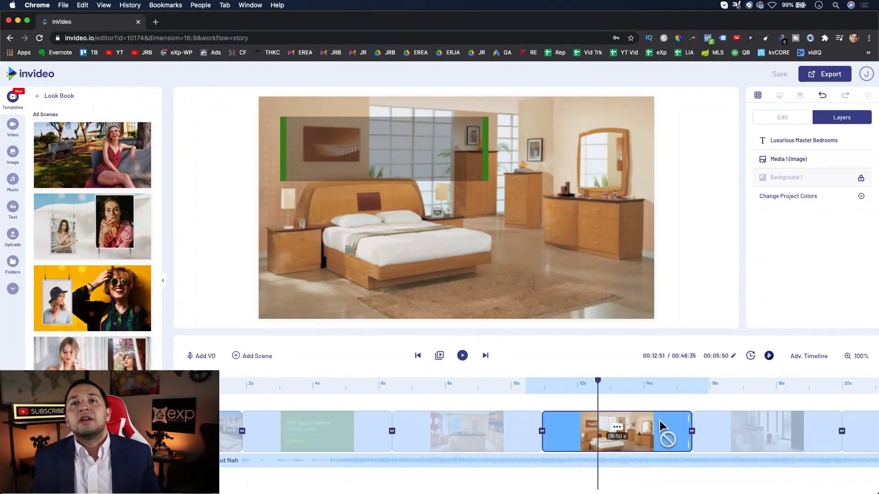
pyautogui.moveTo(644, 389); pyautogui.dragTo(666, 394)
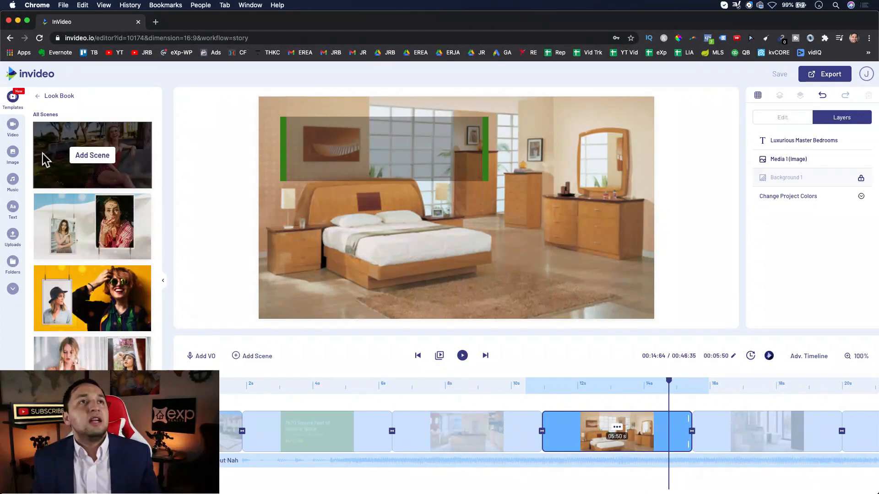
pyautogui.click(13, 127)
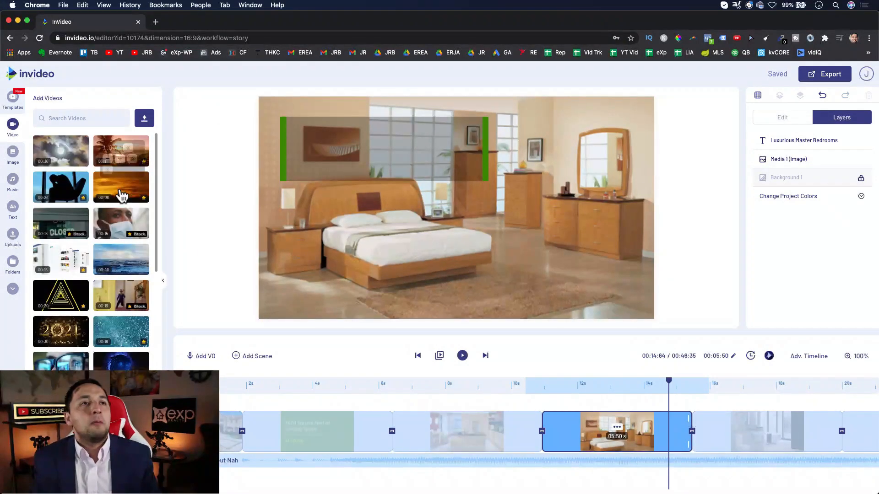
pyautogui.moveTo(144, 163)
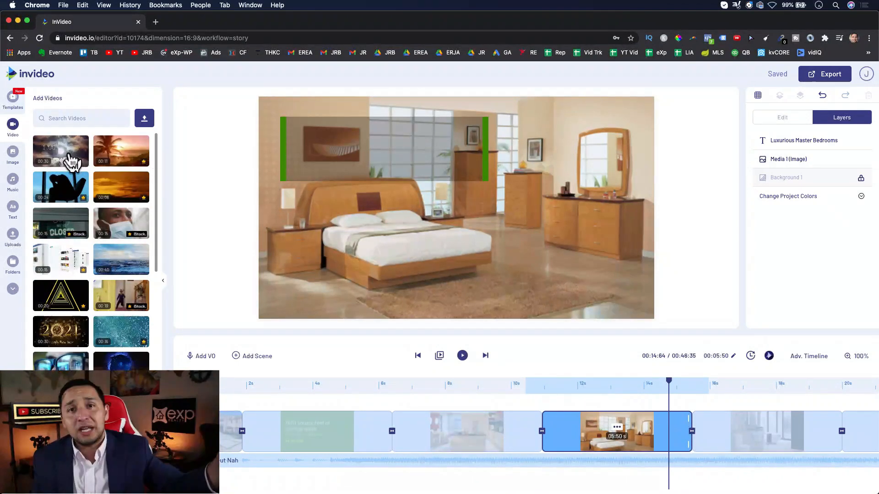
pyautogui.moveTo(71, 158); pyautogui.dragTo(467, 218)
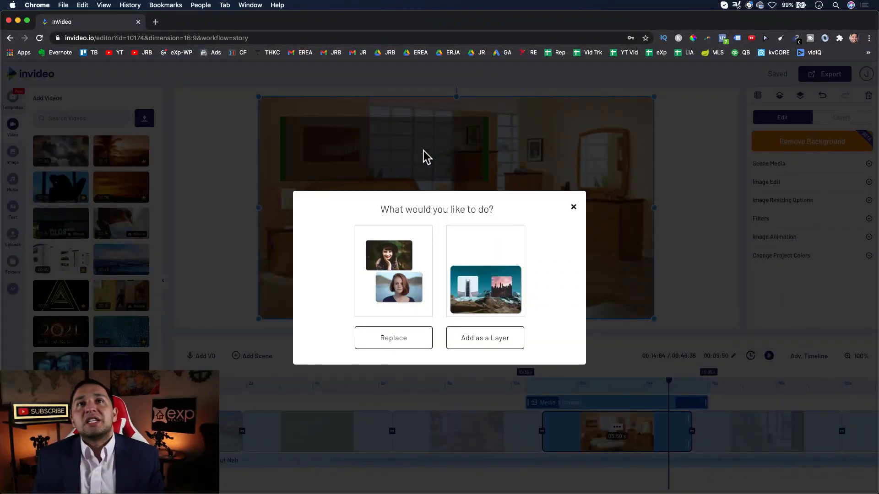
pyautogui.click(394, 339)
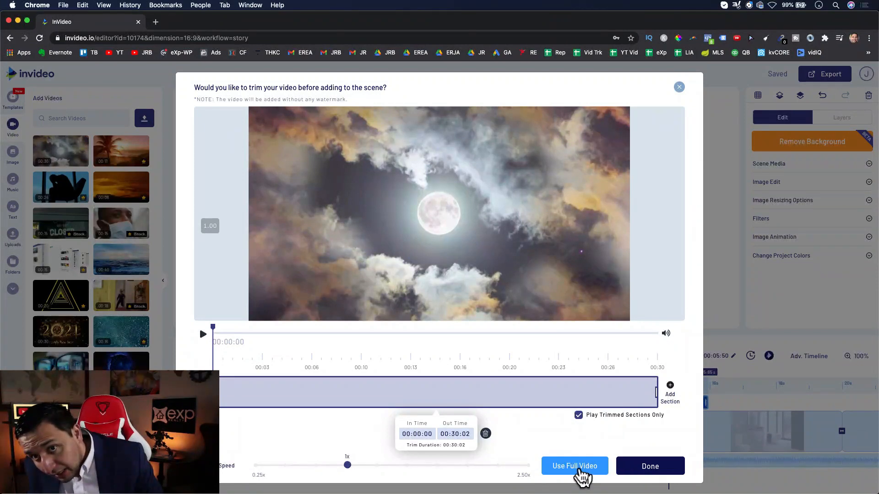
pyautogui.click(645, 466)
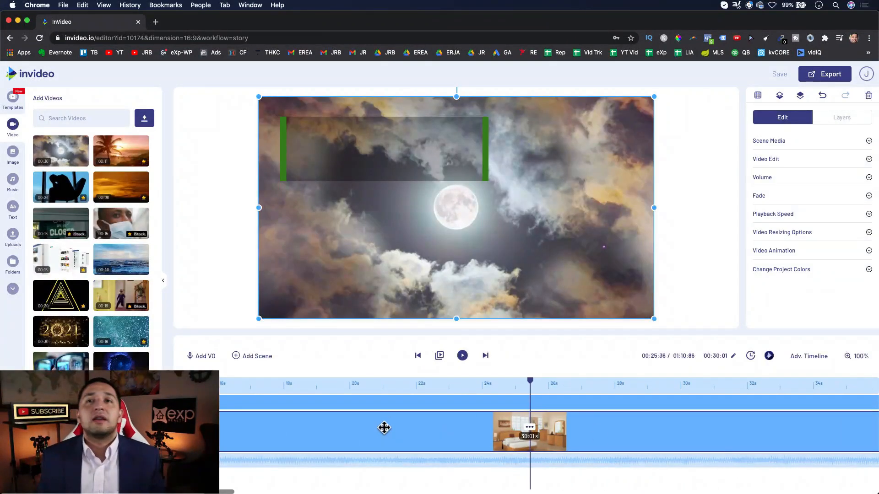
# - Shorten the master bedroom scene on the timeline to about 11.6 seconds by trimming its end
pyautogui.hscroll(10, 384, 428)
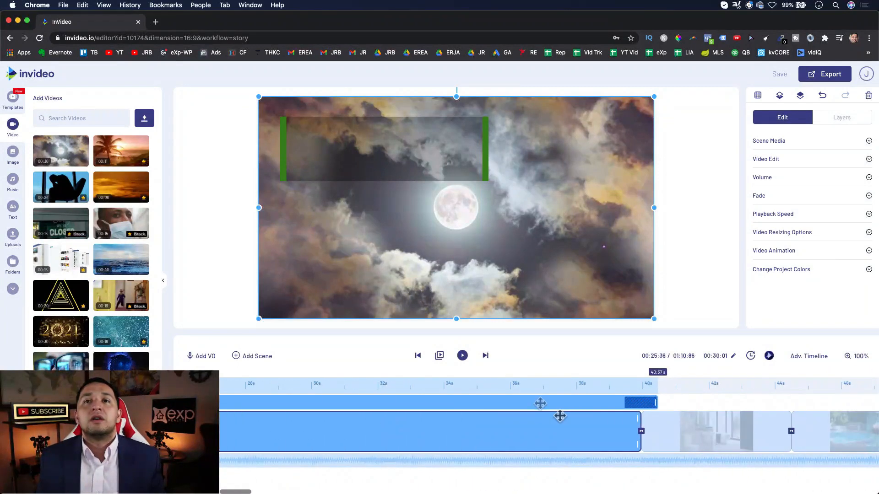
pyautogui.moveTo(637, 415); pyautogui.dragTo(321, 435)
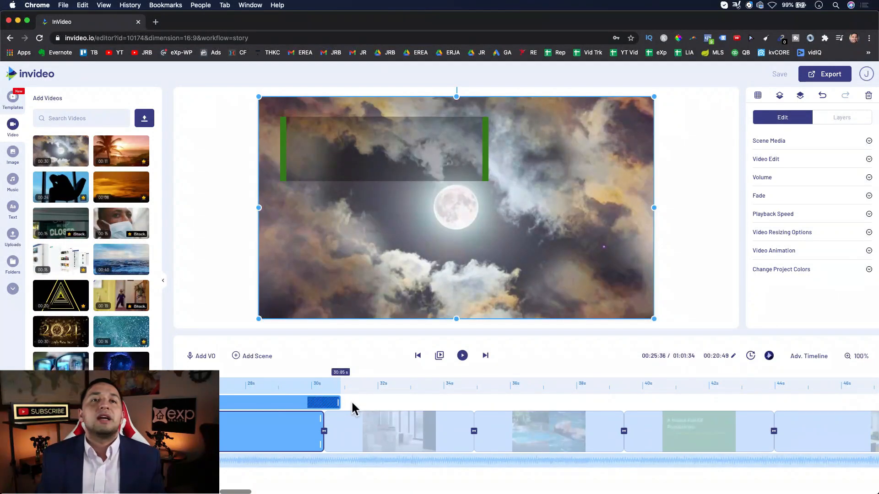
pyautogui.click(281, 460)
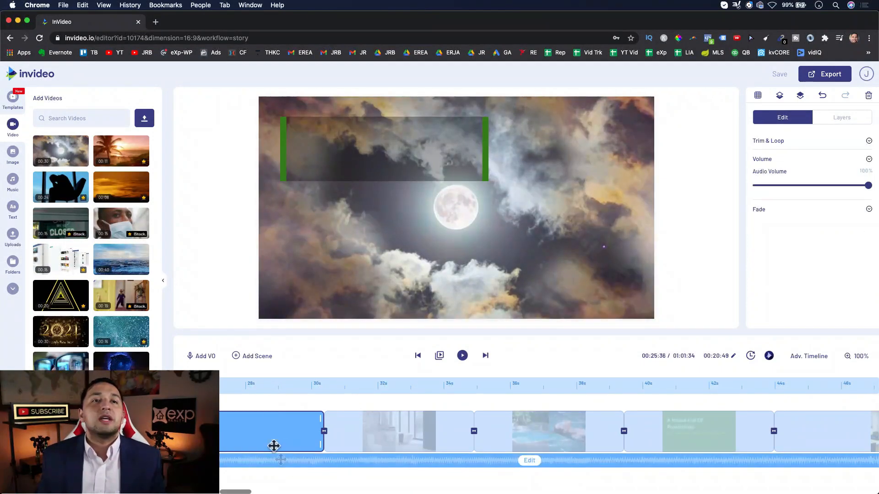
pyautogui.hscroll(-7, 269, 402)
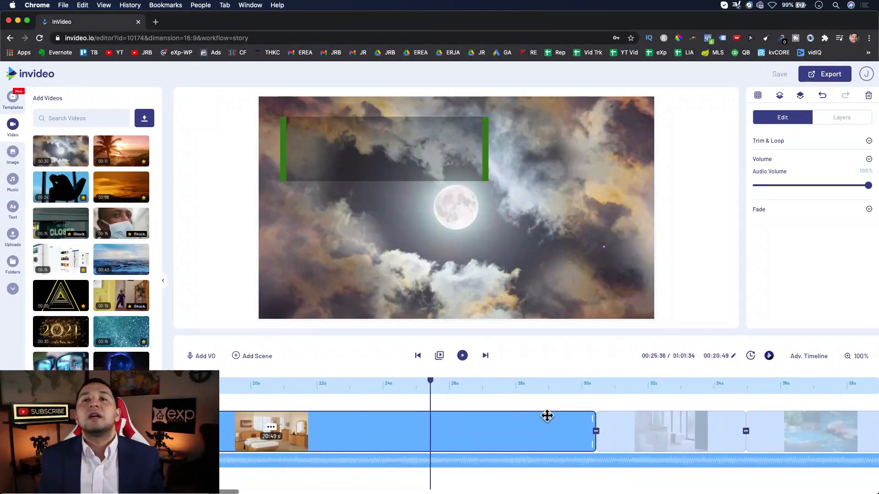
pyautogui.moveTo(592, 415); pyautogui.dragTo(280, 414)
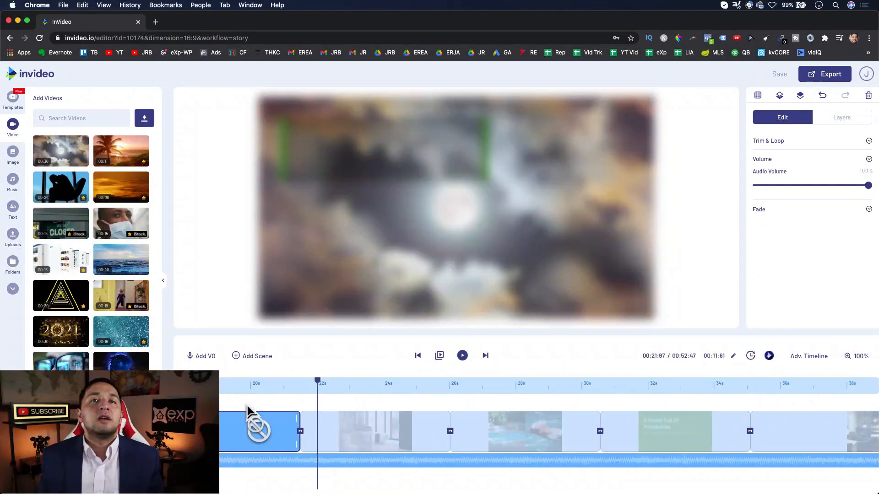
pyautogui.click(462, 355)
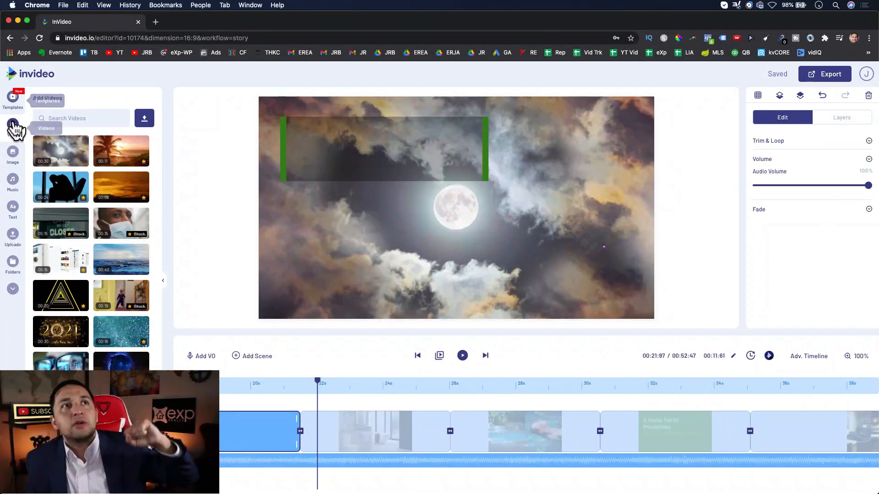
# - Search the stock videos for "house"
pyautogui.click(67, 119)
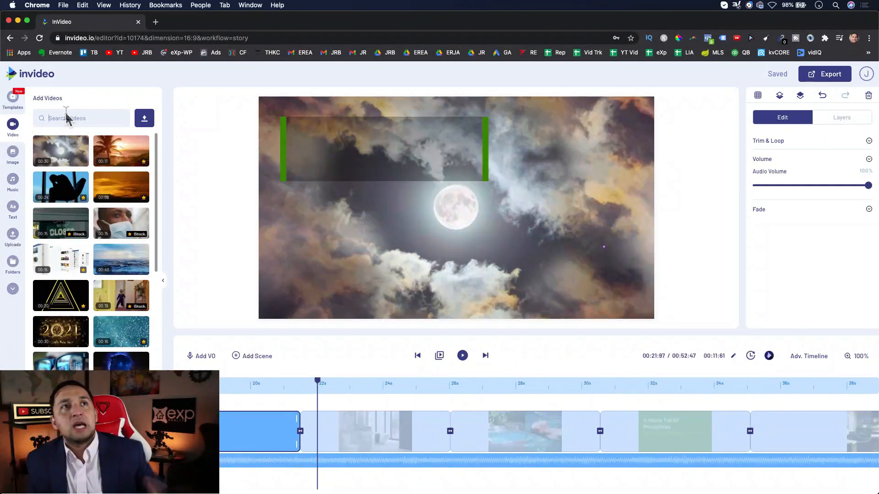
pyautogui.write('house')
pyautogui.press('Return')
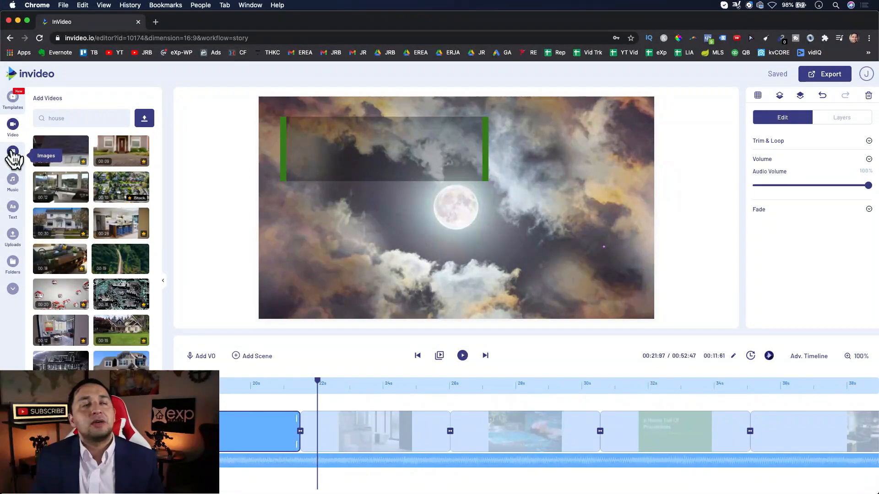
# - Look over the stock images and search them for "house"
pyautogui.click(13, 153)
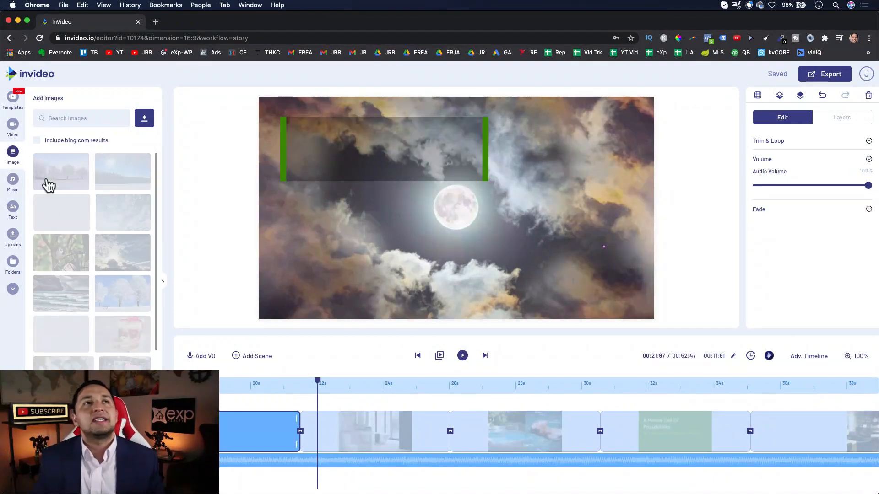
pyautogui.scroll(-3, 50, 192)
pyautogui.scroll(3, 54, 183)
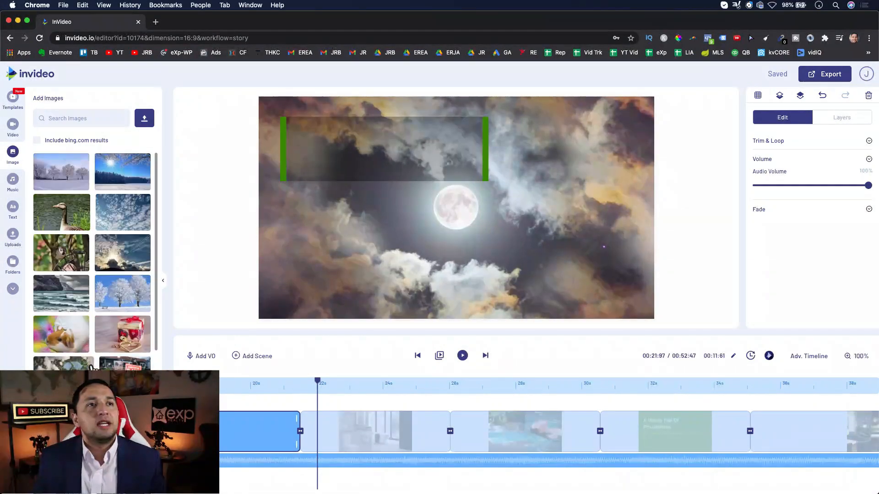
pyautogui.write('house')
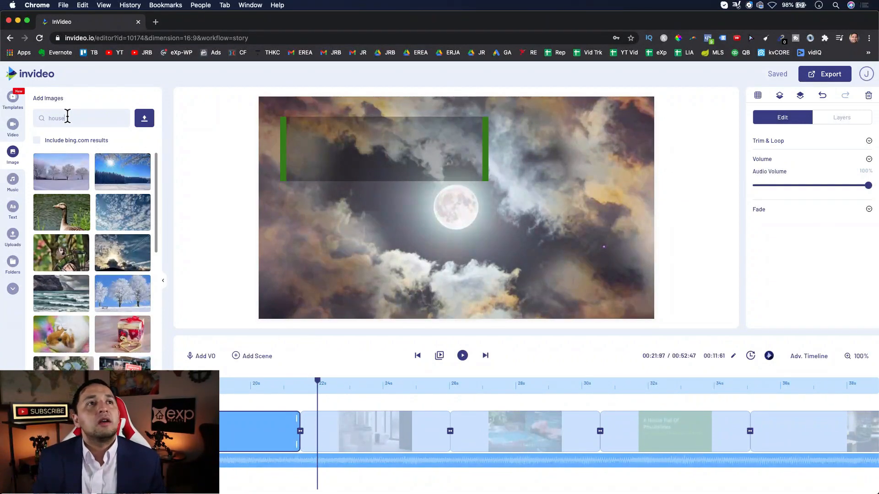
pyautogui.press('Return')
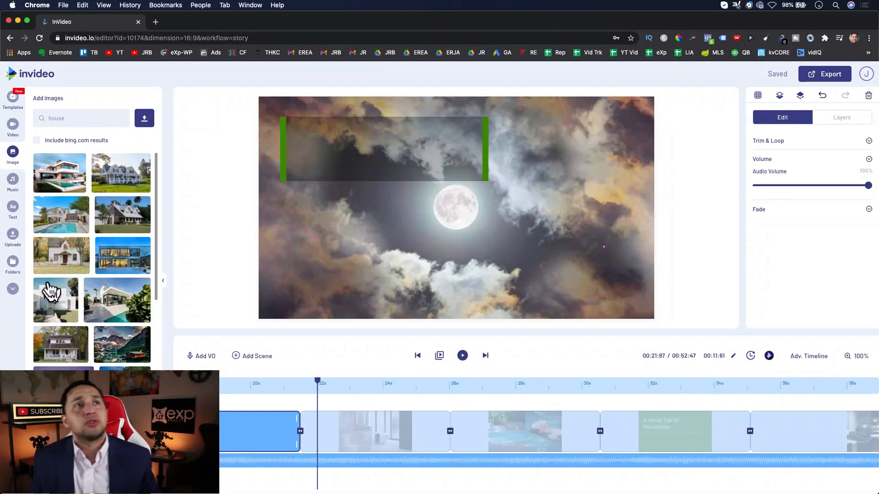
# - Browse the music library's Genre, Mood, Sfx and Misc categories, and open the Sad mood's track list
pyautogui.click(13, 182)
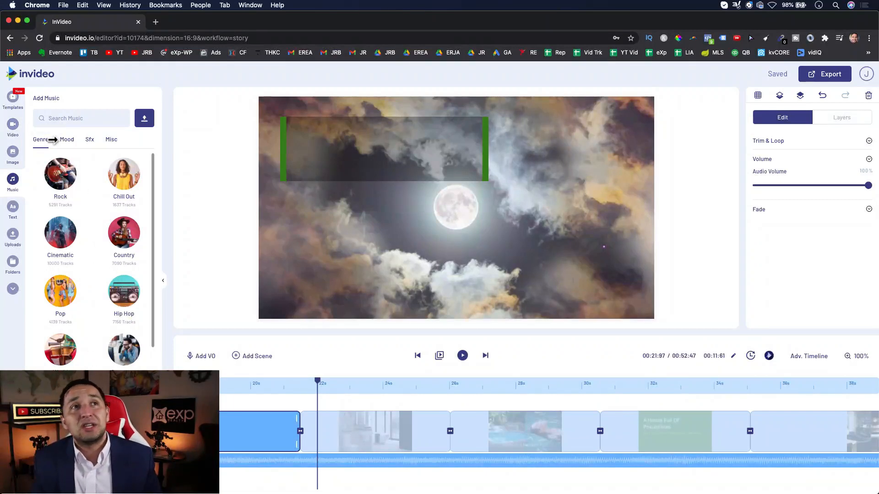
pyautogui.click(66, 142)
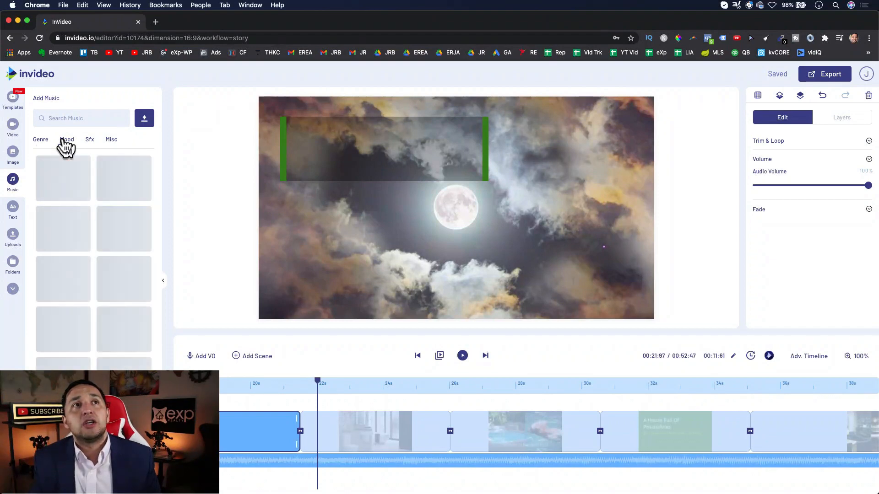
pyautogui.click(88, 141)
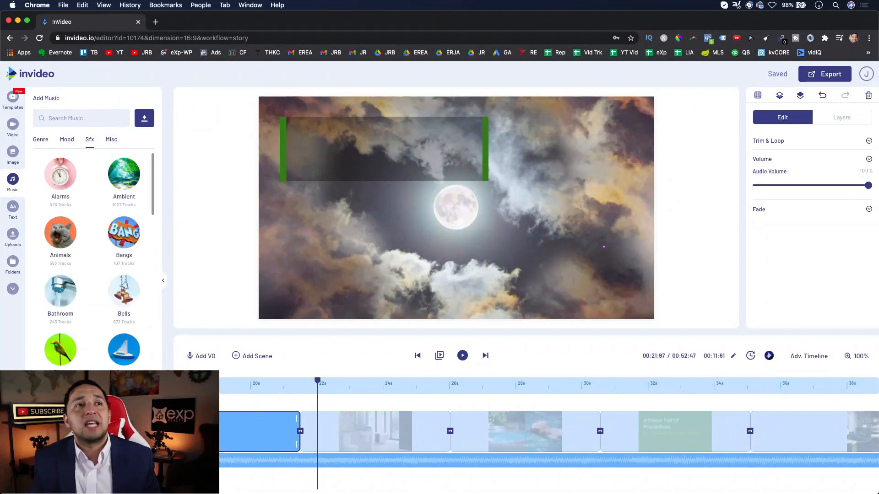
pyautogui.click(110, 141)
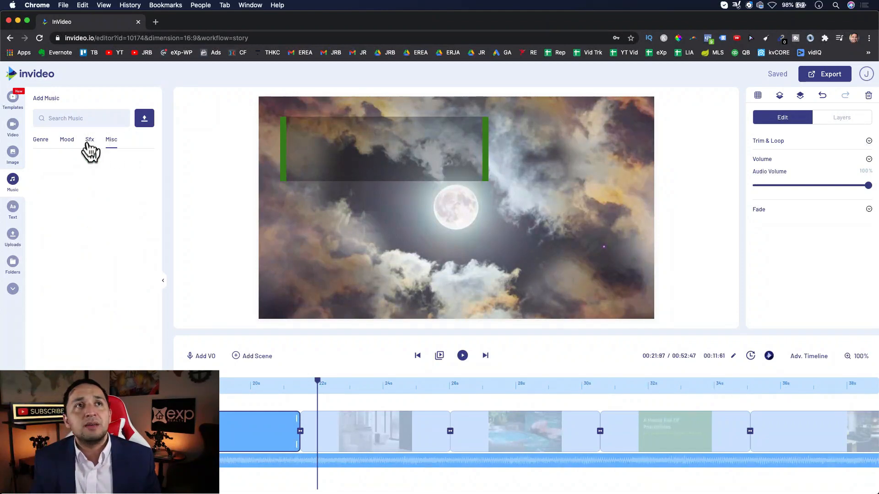
pyautogui.click(68, 140)
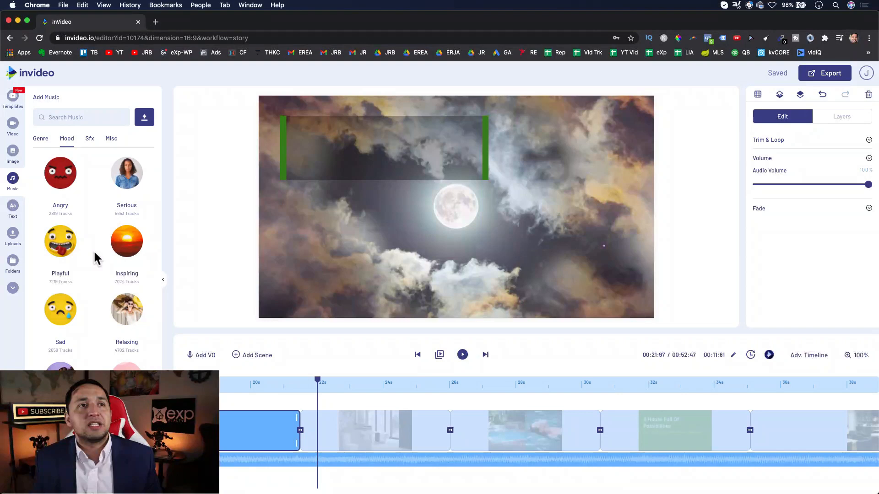
pyautogui.click(62, 315)
pyautogui.click(39, 141)
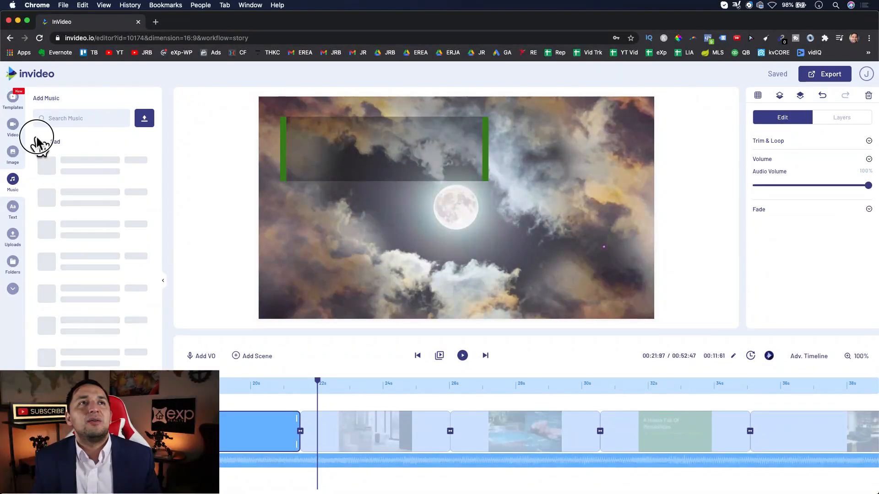
# - Preview the Joyful Ride track in the Happy mood and check its options for replacing or adding to the project's music
pyautogui.click(126, 379)
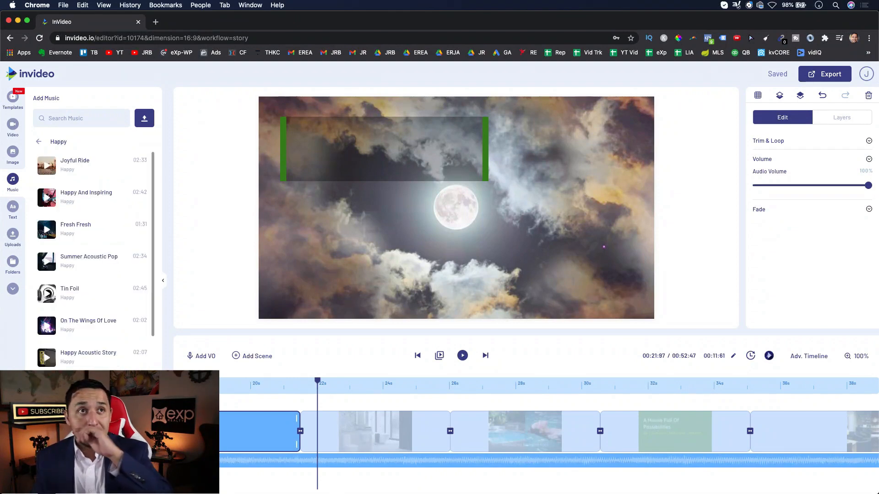
pyautogui.click(46, 166)
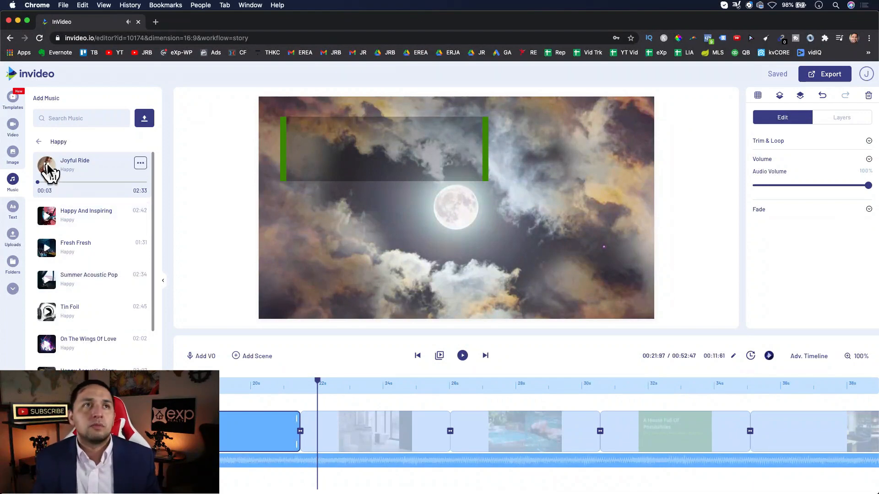
pyautogui.click(139, 164)
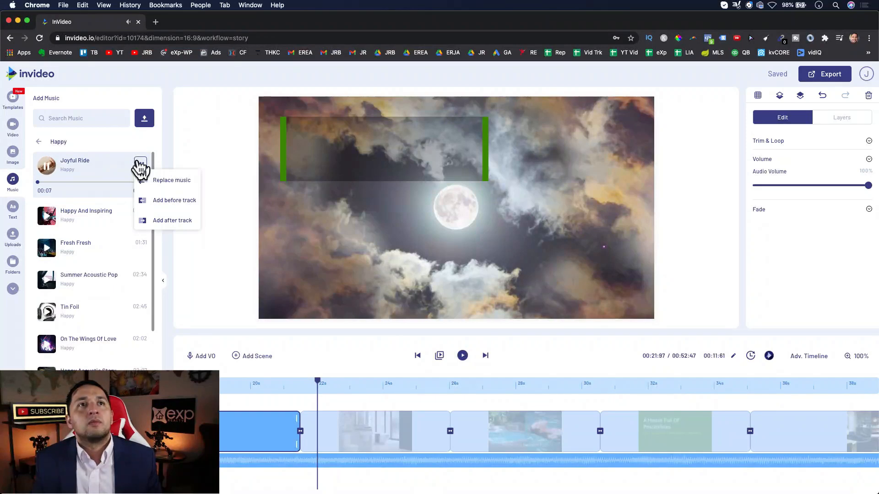
pyautogui.click(47, 166)
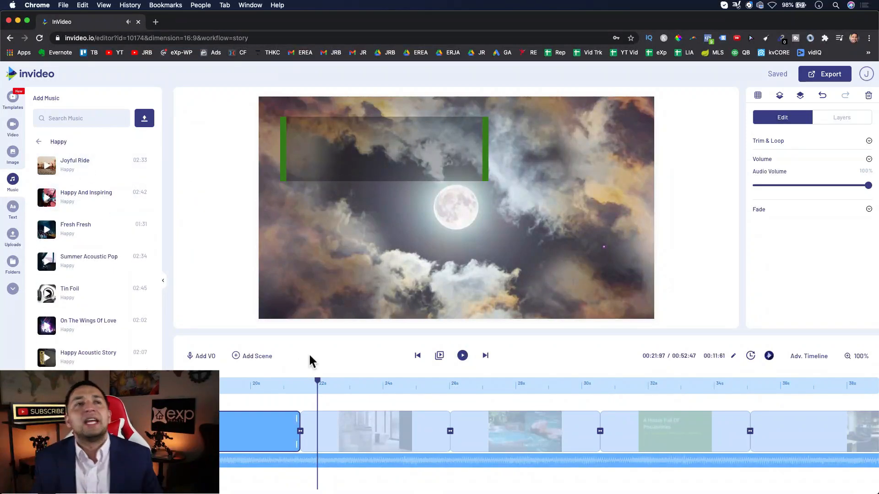
pyautogui.click(421, 457)
pyautogui.click(603, 457)
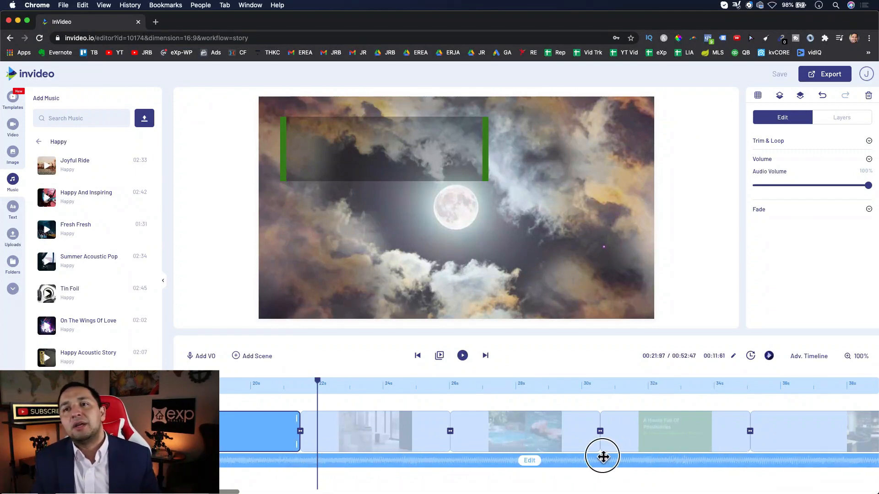
# - Add a heading text box to the moon video scene and move it to the lower-right area of the frame
pyautogui.click(12, 208)
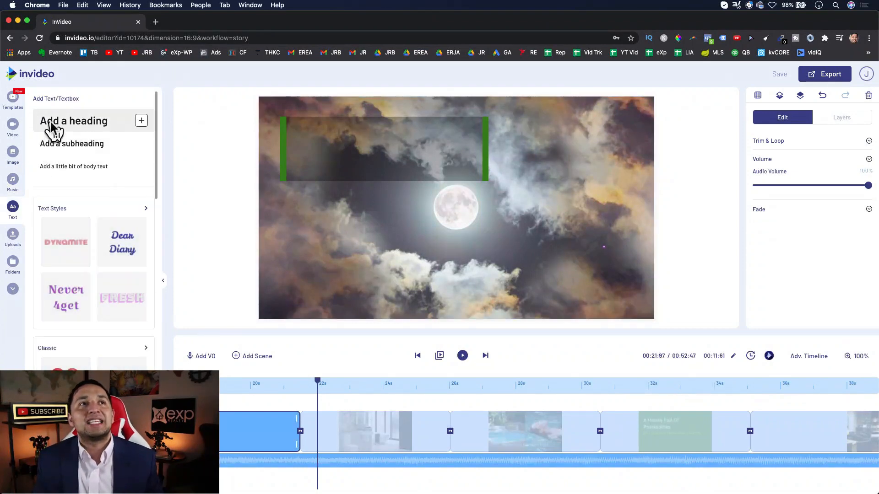
pyautogui.click(141, 121)
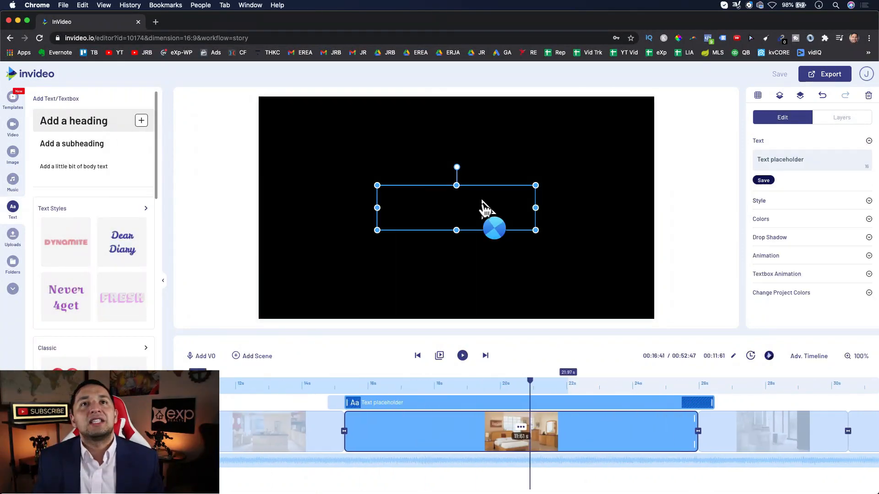
pyautogui.moveTo(436, 187); pyautogui.dragTo(436, 218)
pyautogui.click(440, 183)
pyautogui.moveTo(440, 183); pyautogui.dragTo(421, 220)
pyautogui.click(456, 225)
pyautogui.click(474, 184)
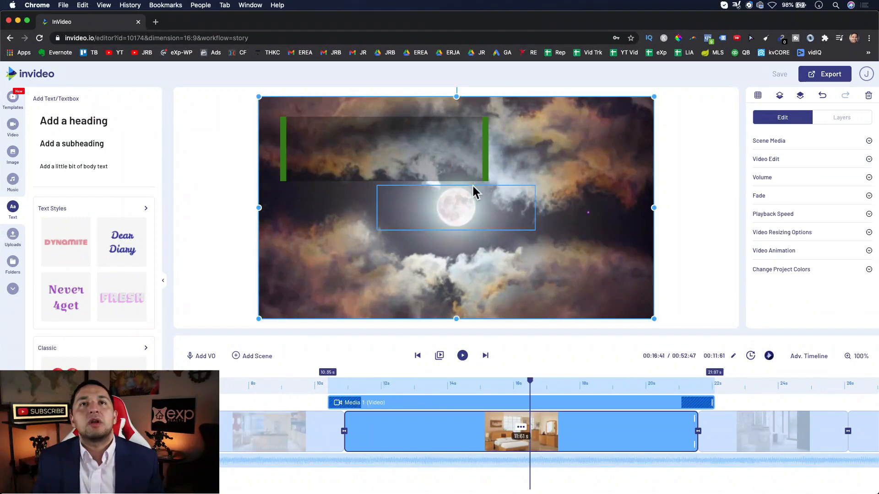
pyautogui.click(465, 196)
pyautogui.moveTo(462, 188); pyautogui.dragTo(556, 241)
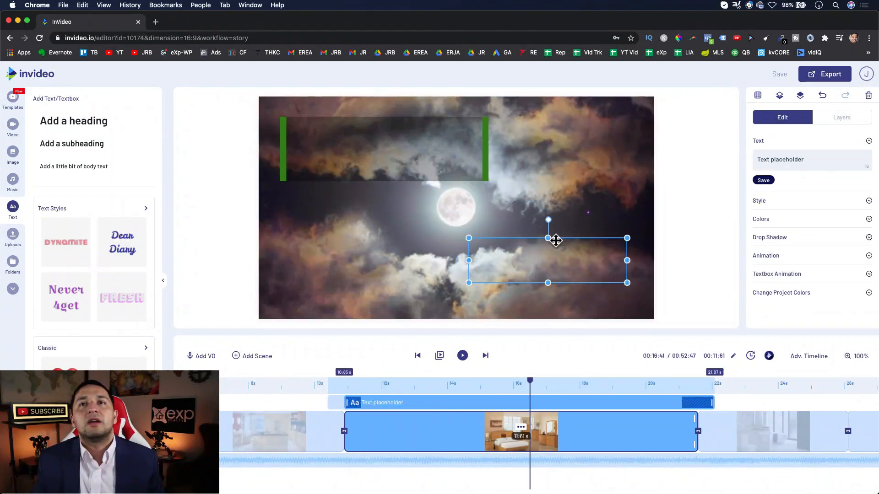
# - Replace the new heading's placeholder text with "text goes here"
pyautogui.tripleClick(782, 161)
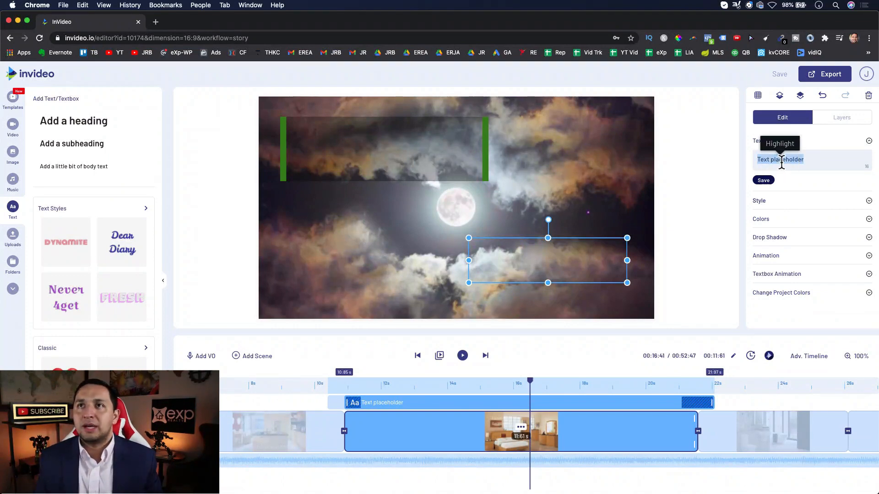
pyautogui.write('tes')
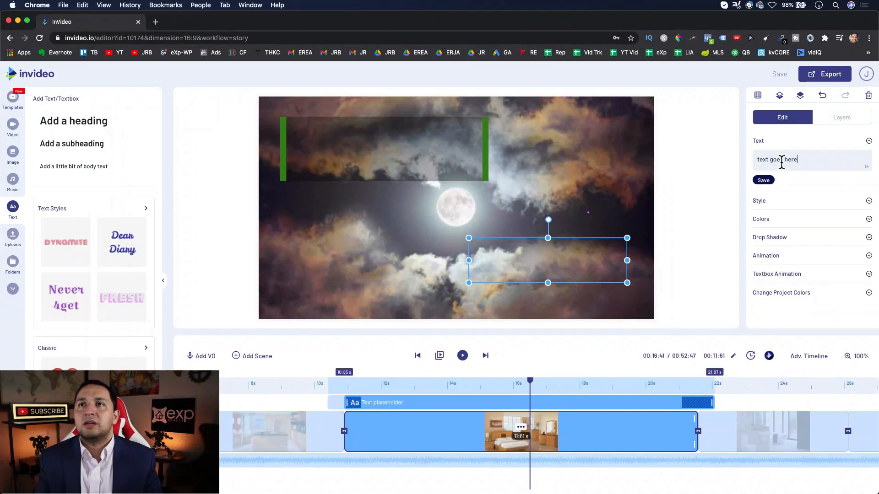
# - Look through the heading's font style, color, drop shadow and animation options
pyautogui.click(778, 201)
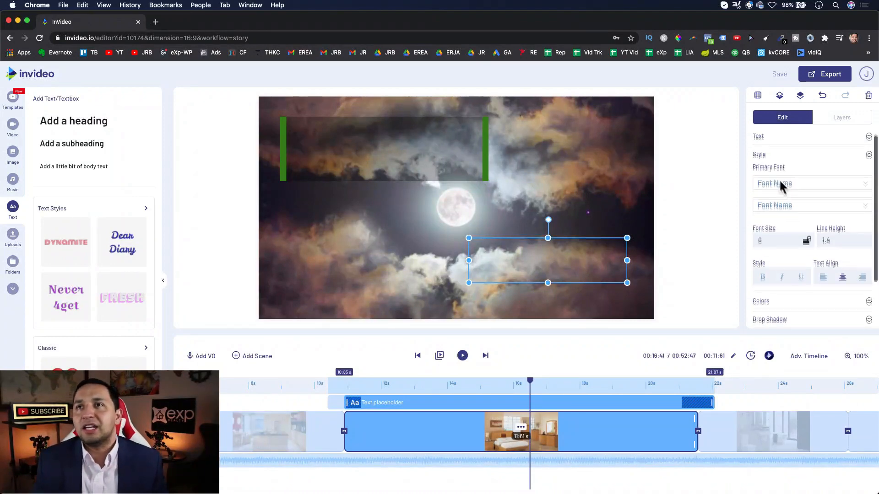
pyautogui.click(780, 181)
pyautogui.scroll(-1, 781, 183)
pyautogui.click(785, 190)
pyautogui.scroll(-2, 784, 190)
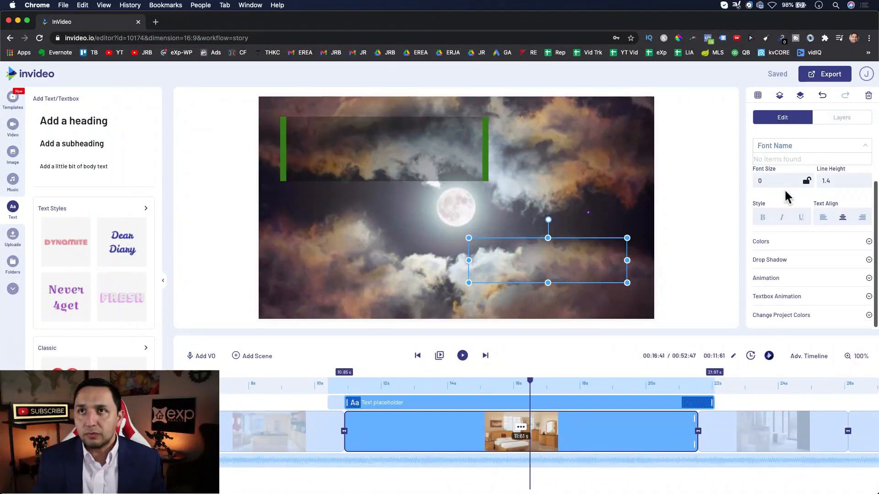
pyautogui.click(781, 244)
pyautogui.click(773, 259)
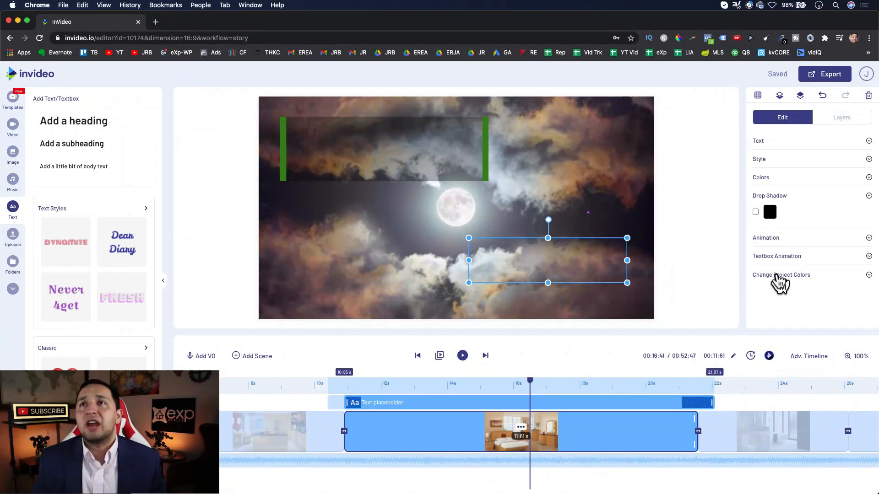
pyautogui.click(777, 238)
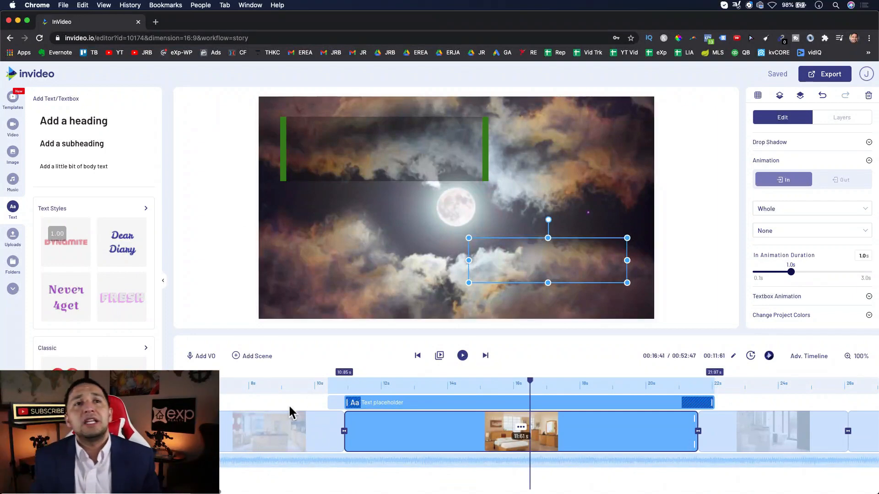
# - Go through the backyard pool scene to the three-photo interior scene at about 38 s and preview that scene
pyautogui.hscroll(5, 638, 398)
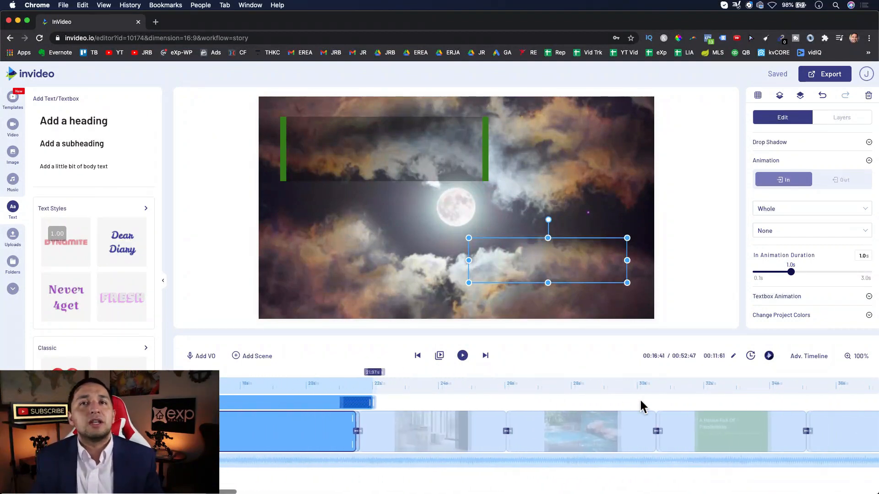
pyautogui.hscroll(3, 638, 398)
pyautogui.click(354, 386)
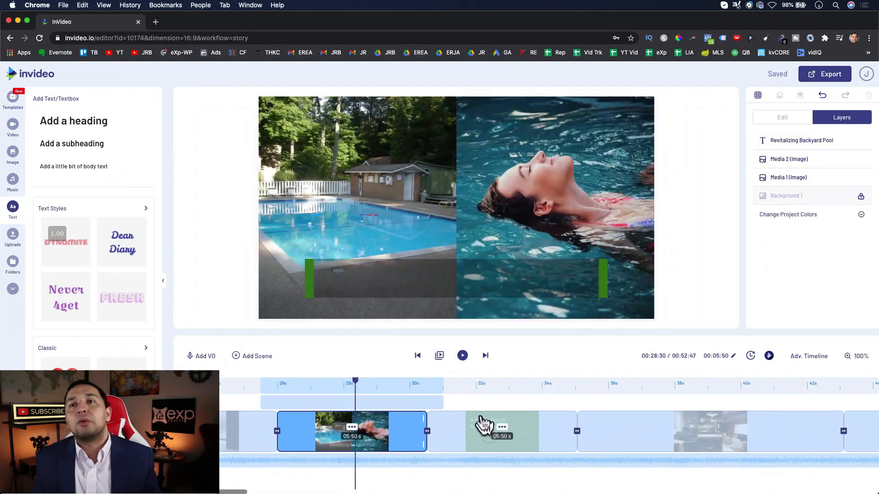
pyautogui.click(681, 394)
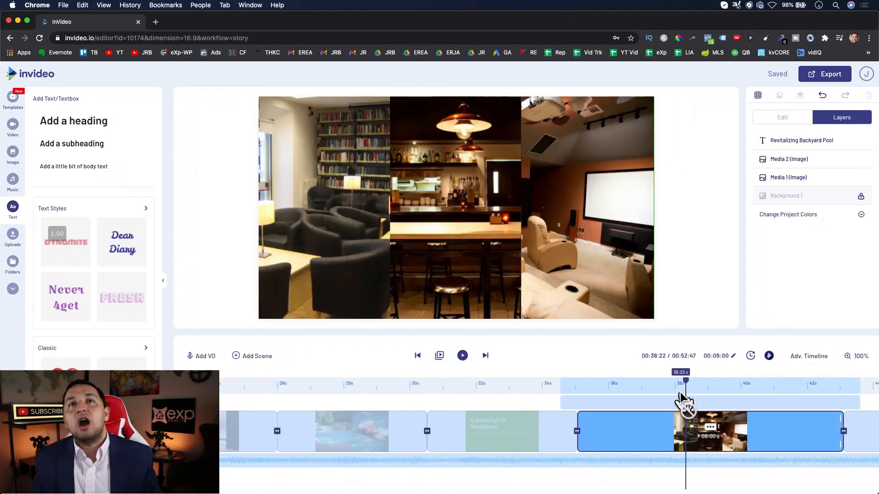
pyautogui.click(462, 355)
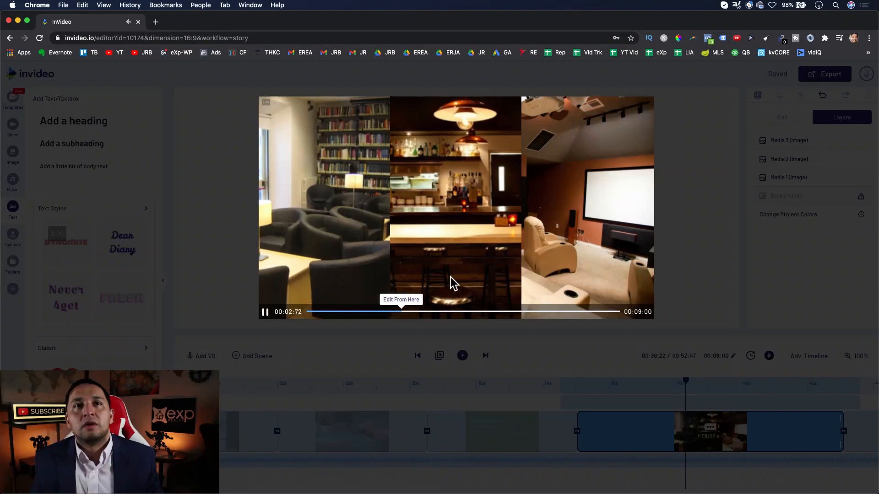
pyautogui.click(265, 312)
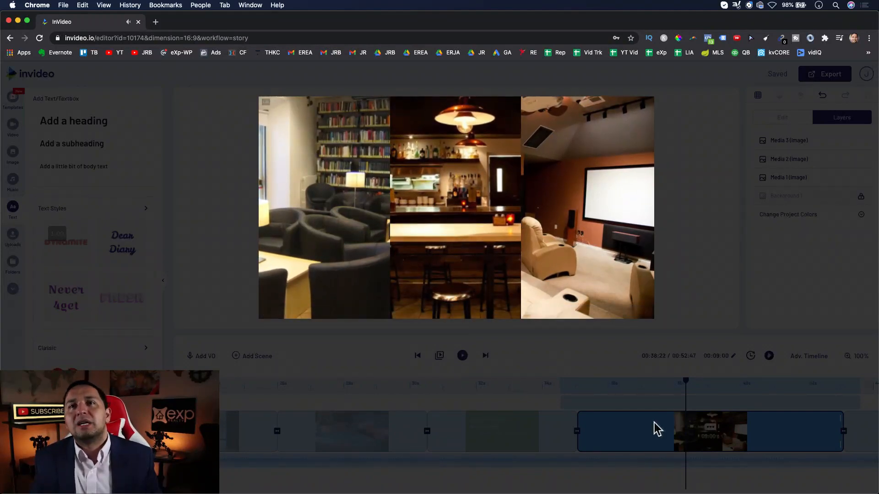
pyautogui.click(663, 383)
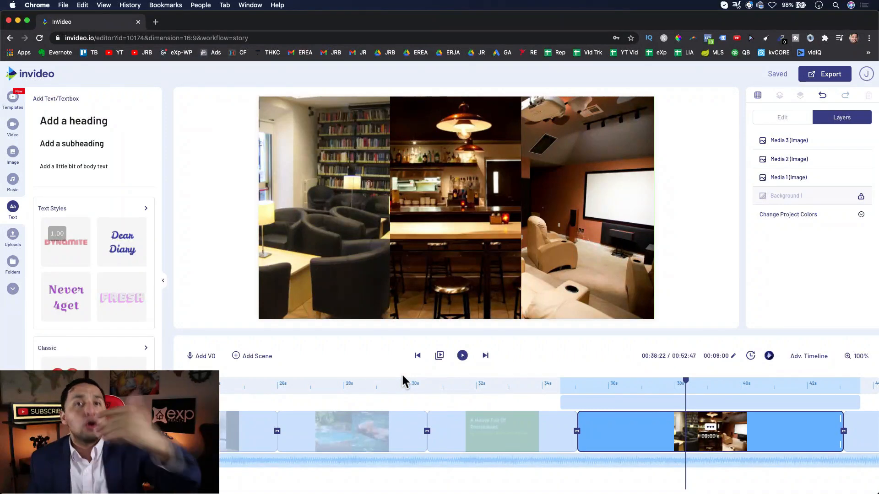
# - Generate an automated text-to-speech voice-over reading "does this work" in US English with the Salli voice, and add it to the three-photo scene
pyautogui.moveTo(477, 431)
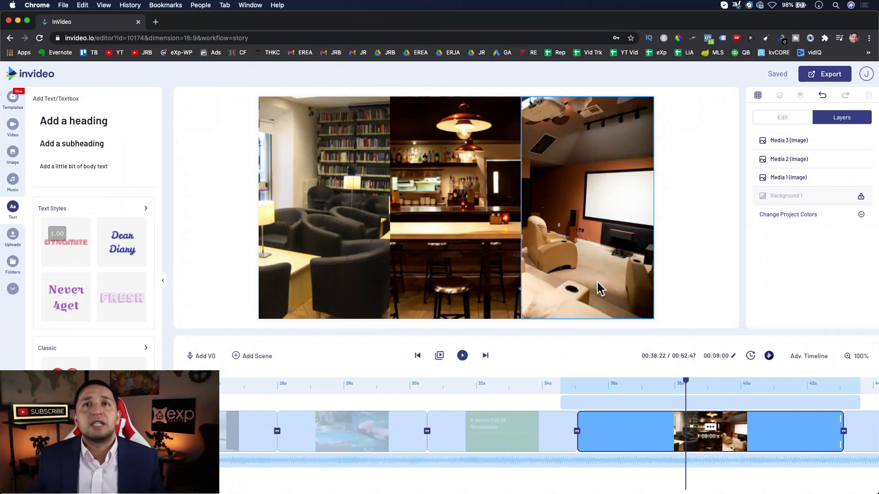
pyautogui.click(197, 361)
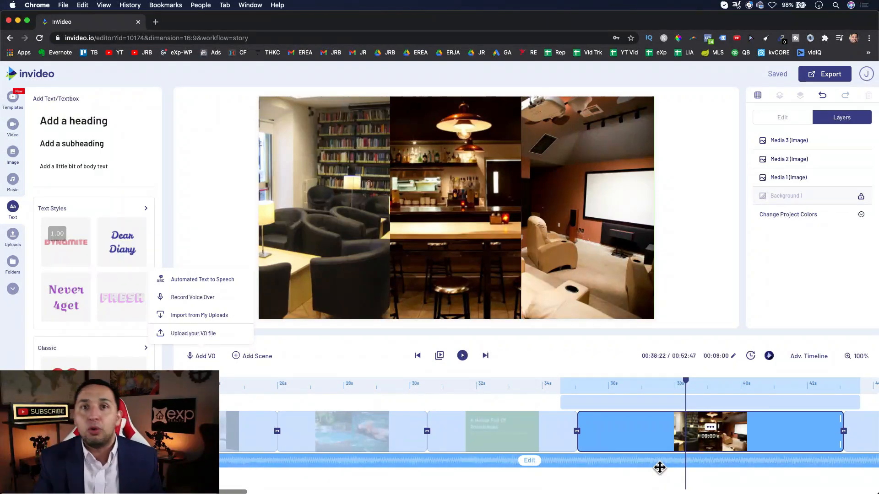
pyautogui.click(185, 281)
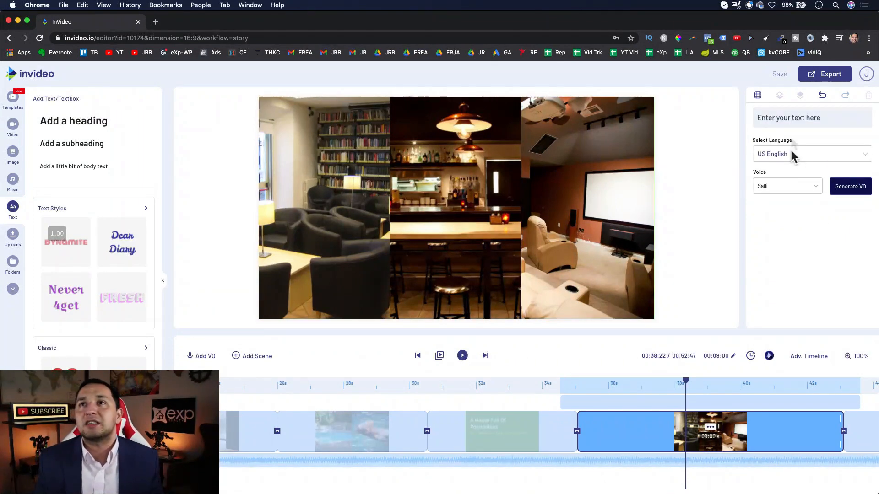
pyautogui.click(785, 118)
pyautogui.tripleClick(789, 118)
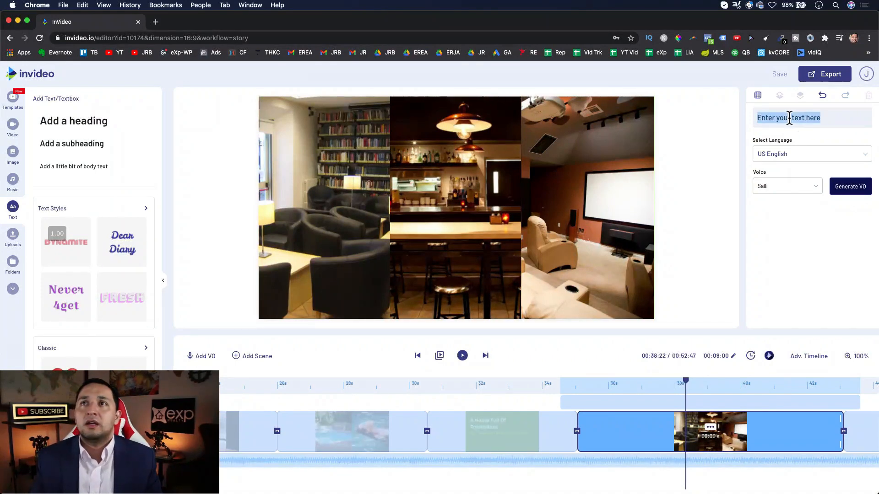
pyautogui.write('does this work')
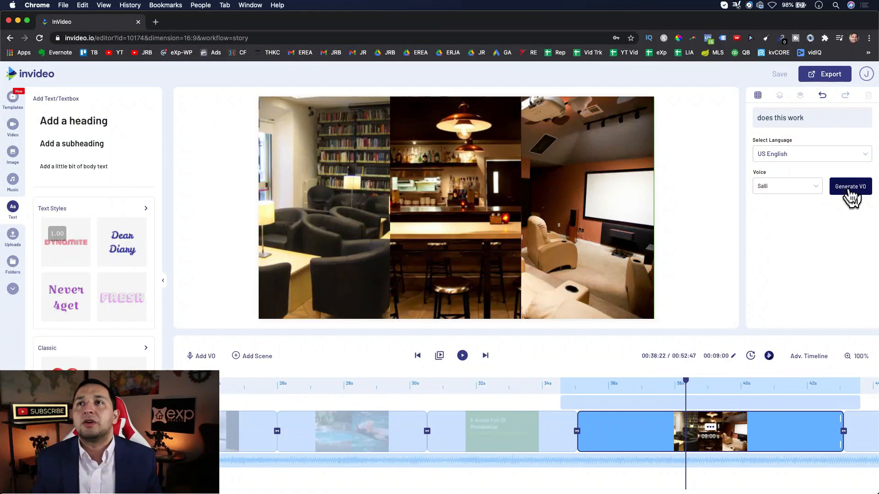
pyautogui.click(849, 189)
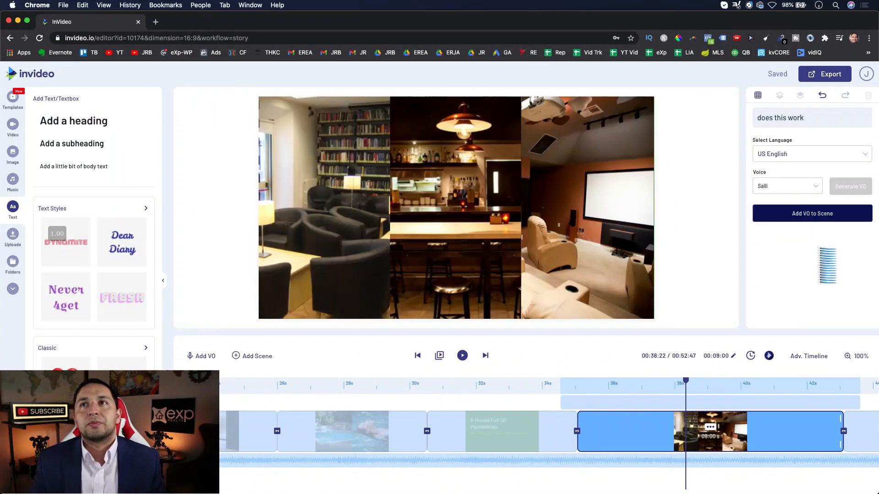
pyautogui.click(797, 219)
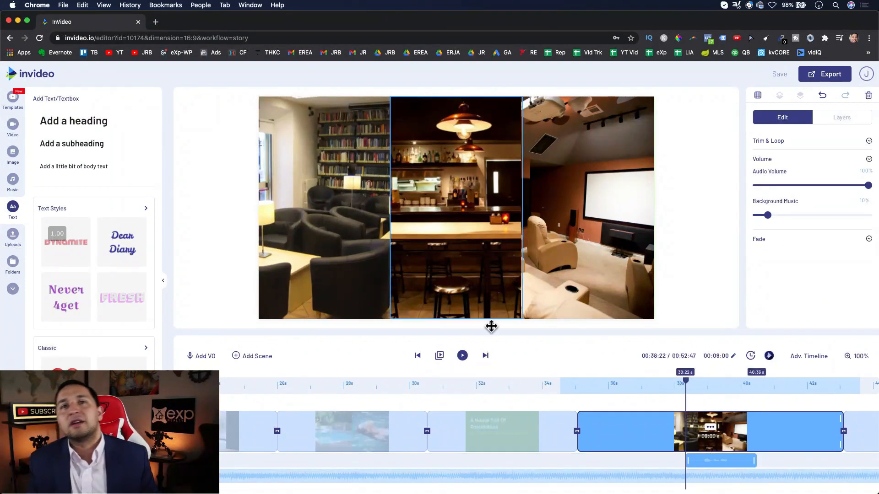
# - Preview the three-photo scene with its voice-over, and look through the other voices offered for US English text to speech
pyautogui.click(462, 357)
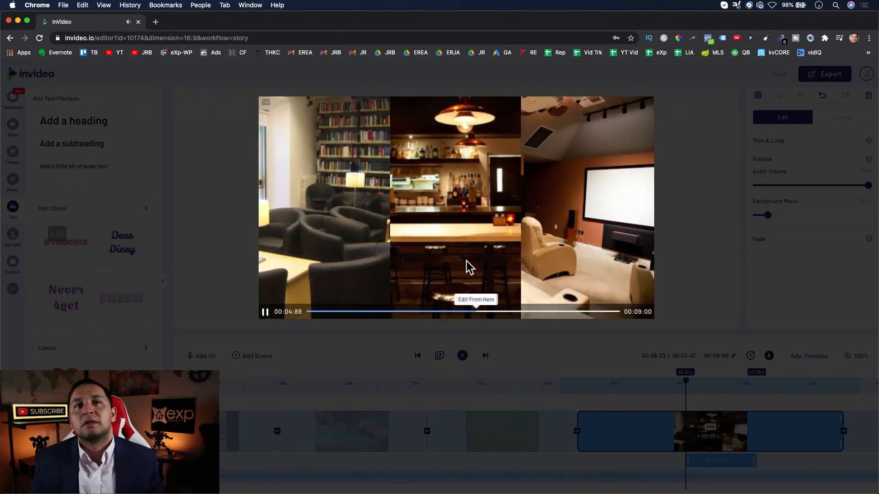
pyautogui.click(266, 316)
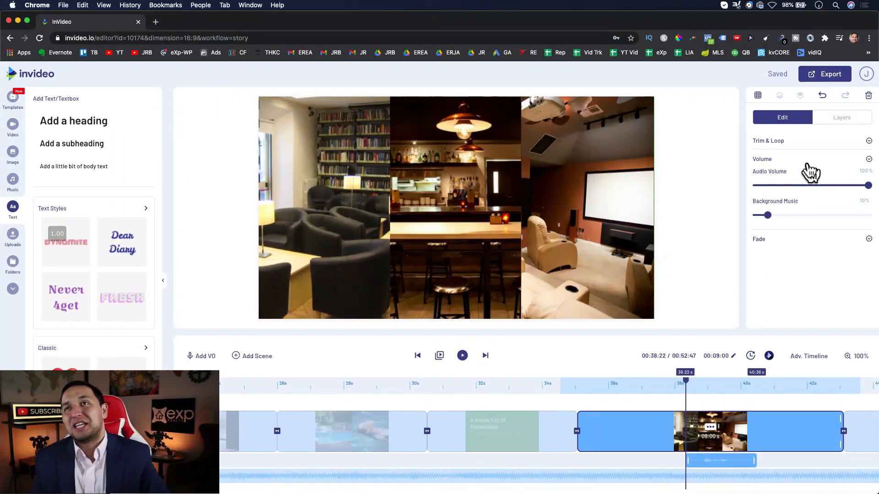
pyautogui.click(200, 355)
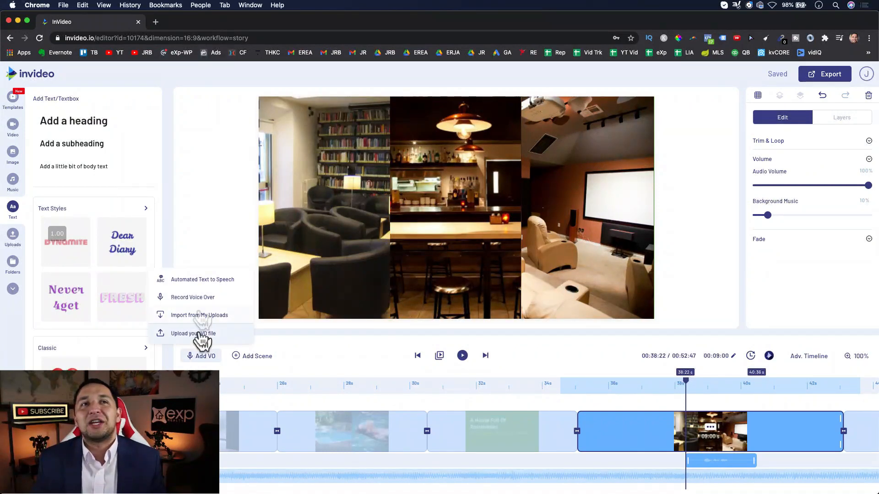
pyautogui.click(197, 280)
pyautogui.click(796, 186)
pyautogui.scroll(-2, 798, 257)
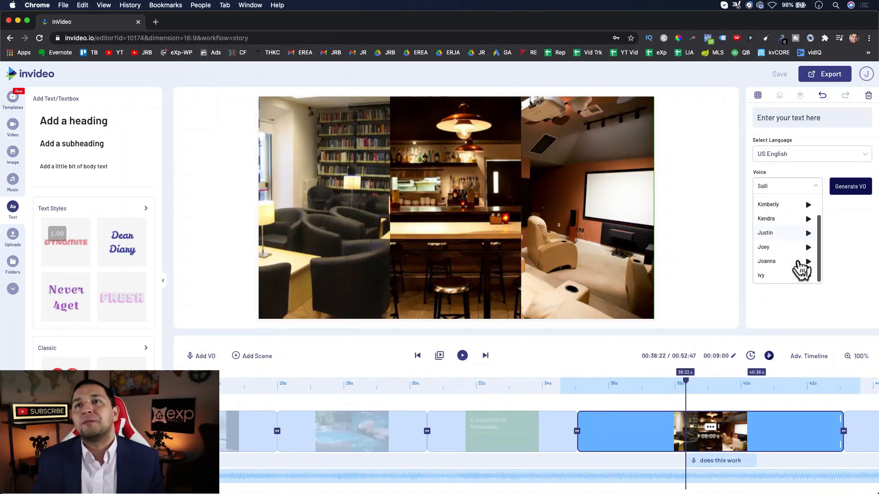
pyautogui.click(846, 301)
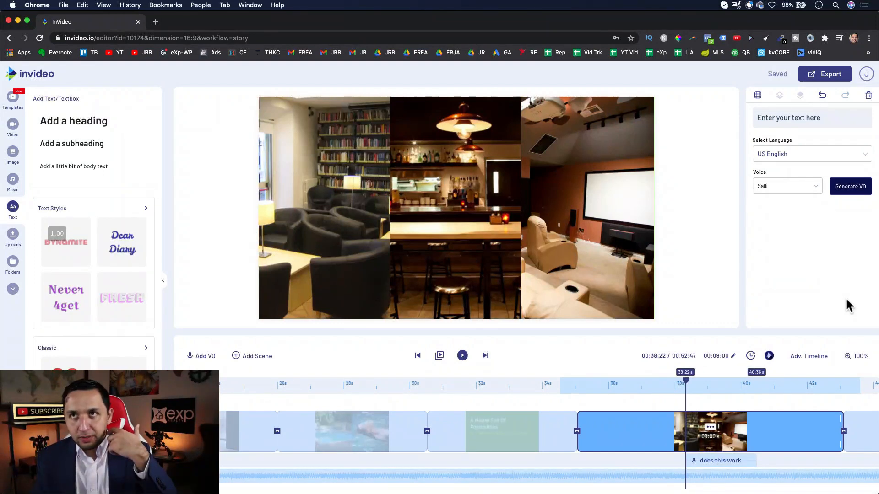
# - Show the additional element categories and look over Stickers, Overlays and Shapes
pyautogui.hscroll(5, 686, 421)
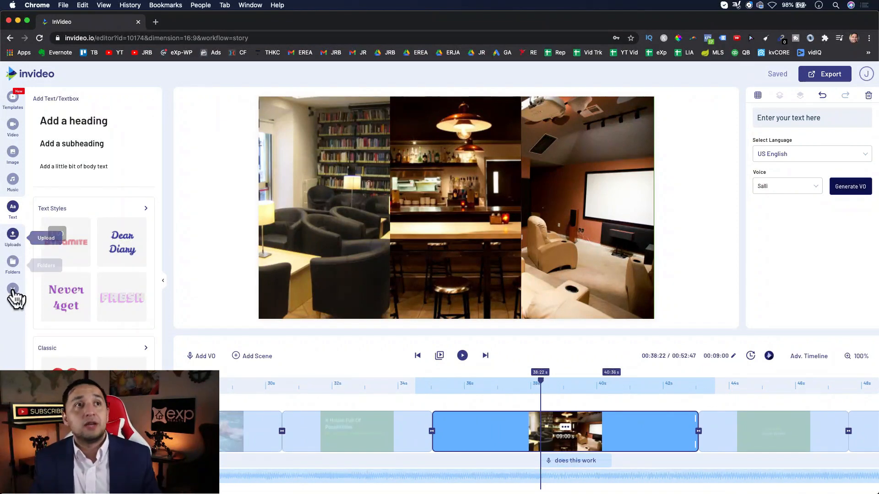
pyautogui.click(12, 288)
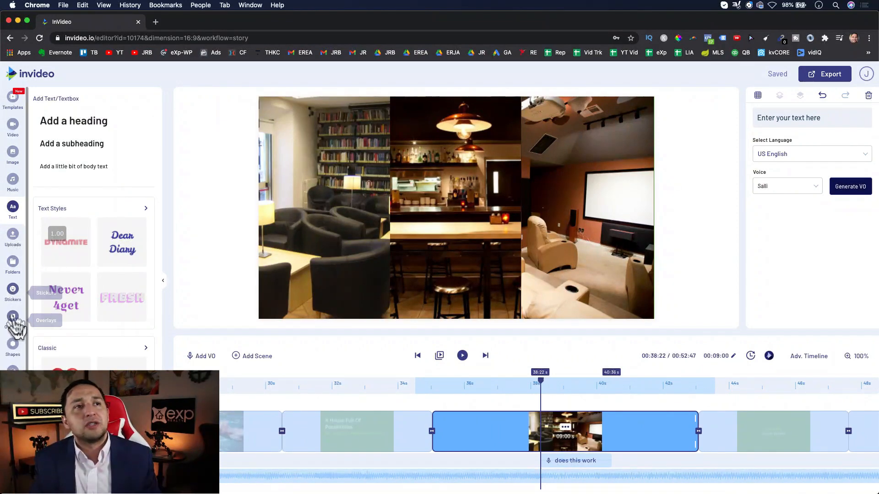
pyautogui.scroll(-1, 22, 356)
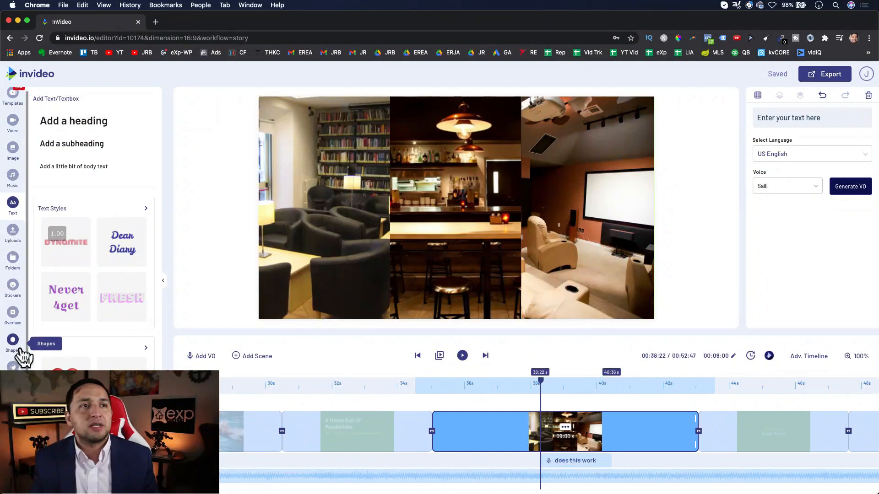